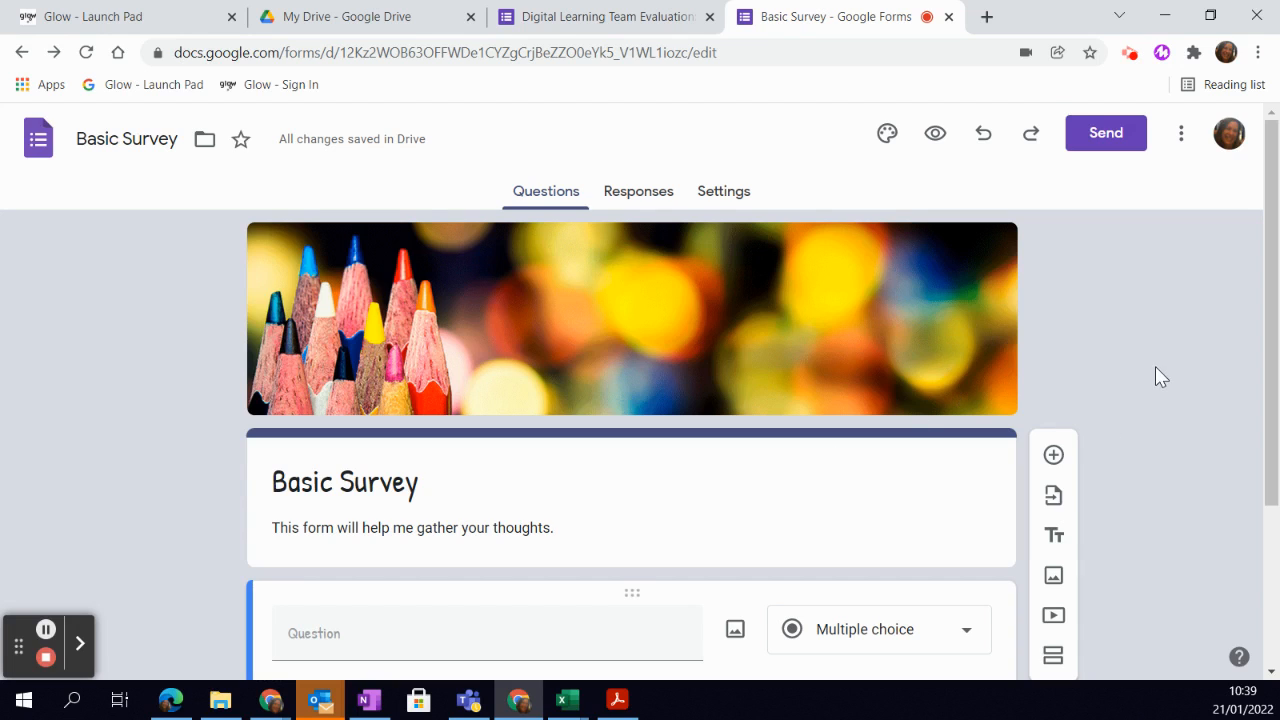
- Enter "How well do you feel you understood the topic?" as the title of the multiple choice question
scroll(1113, 327, "down", 2)
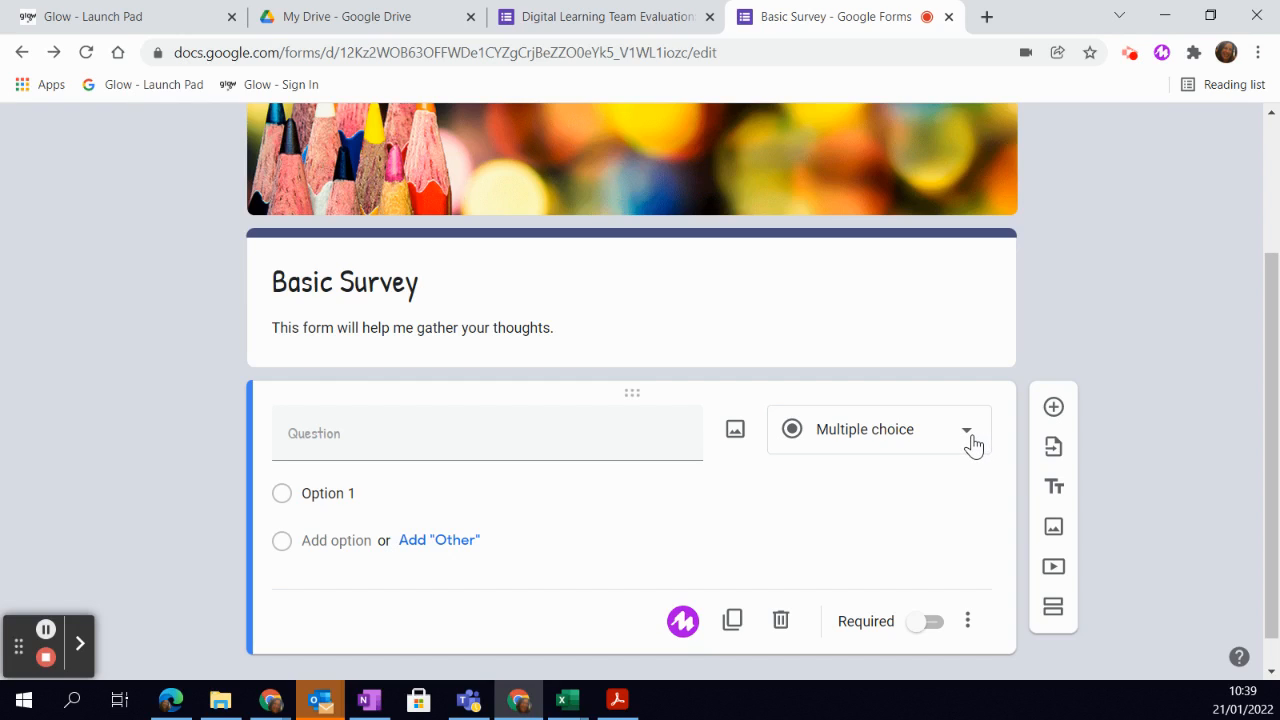
left_click(562, 436)
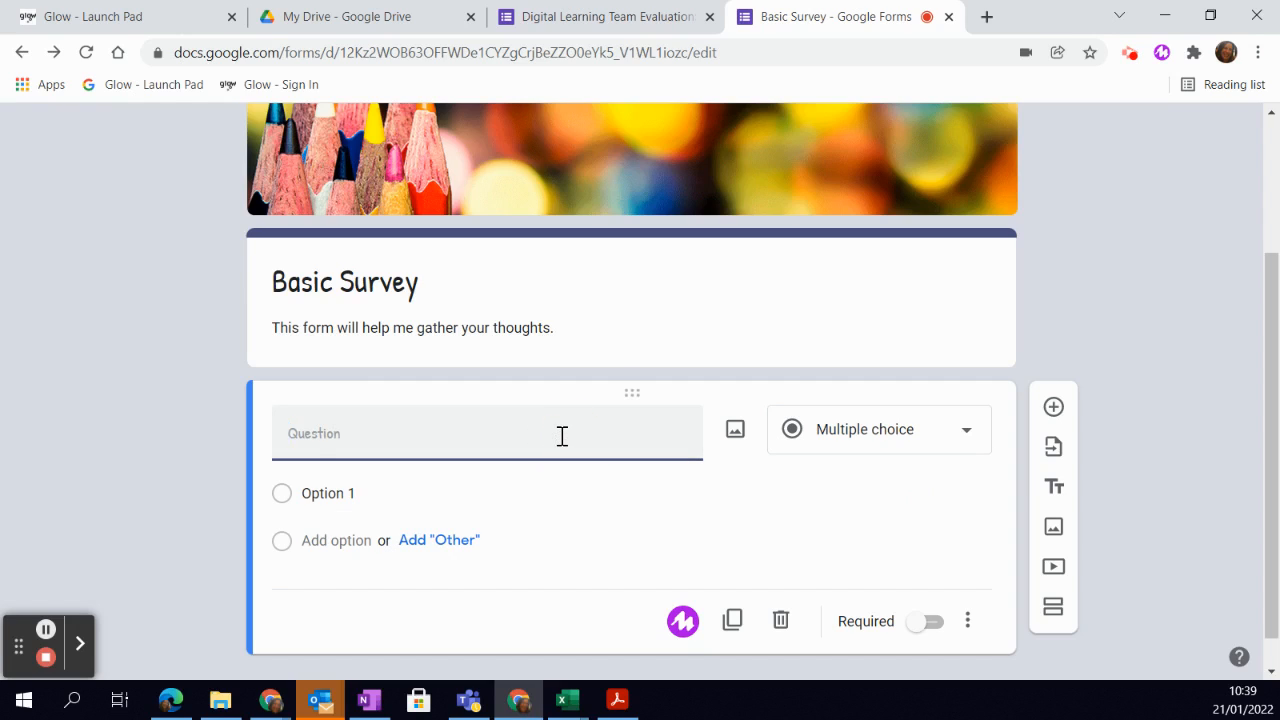
type("How")
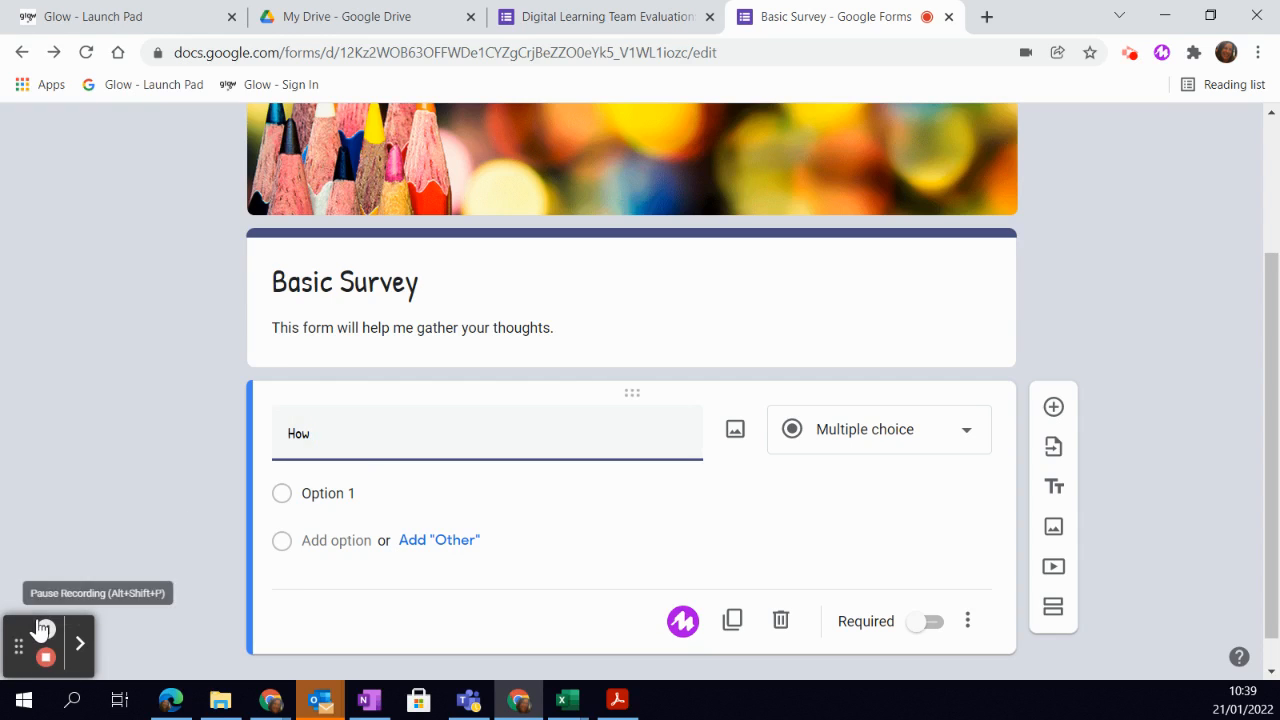
left_click(45, 629)
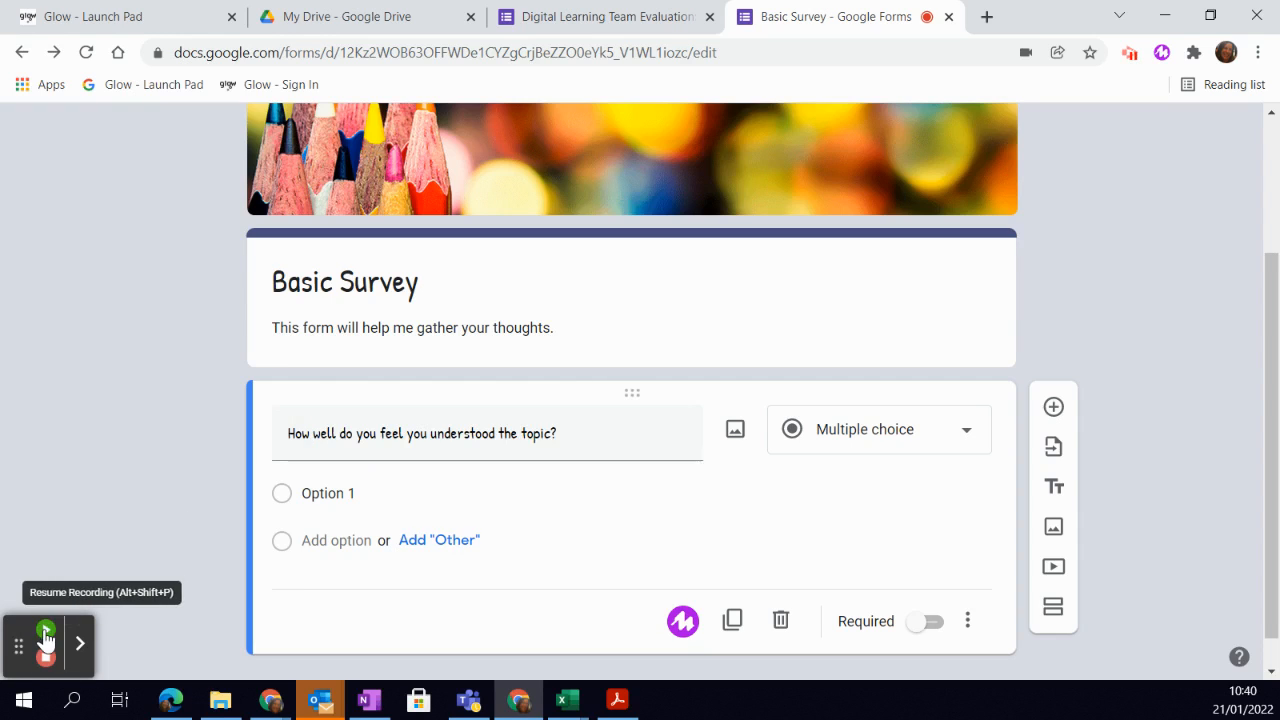
left_click(45, 632)
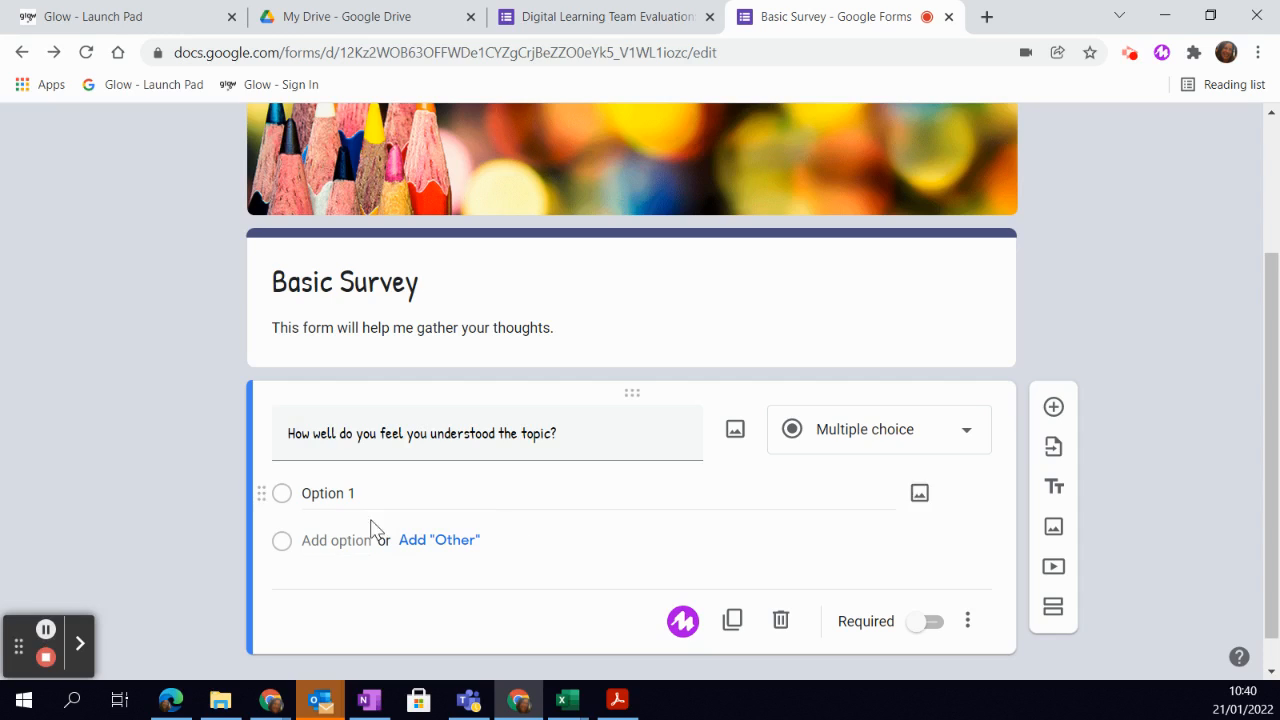
- Enter "Very well" and "Somewhat" as the first two answer options of the topic question
left_click(345, 494)
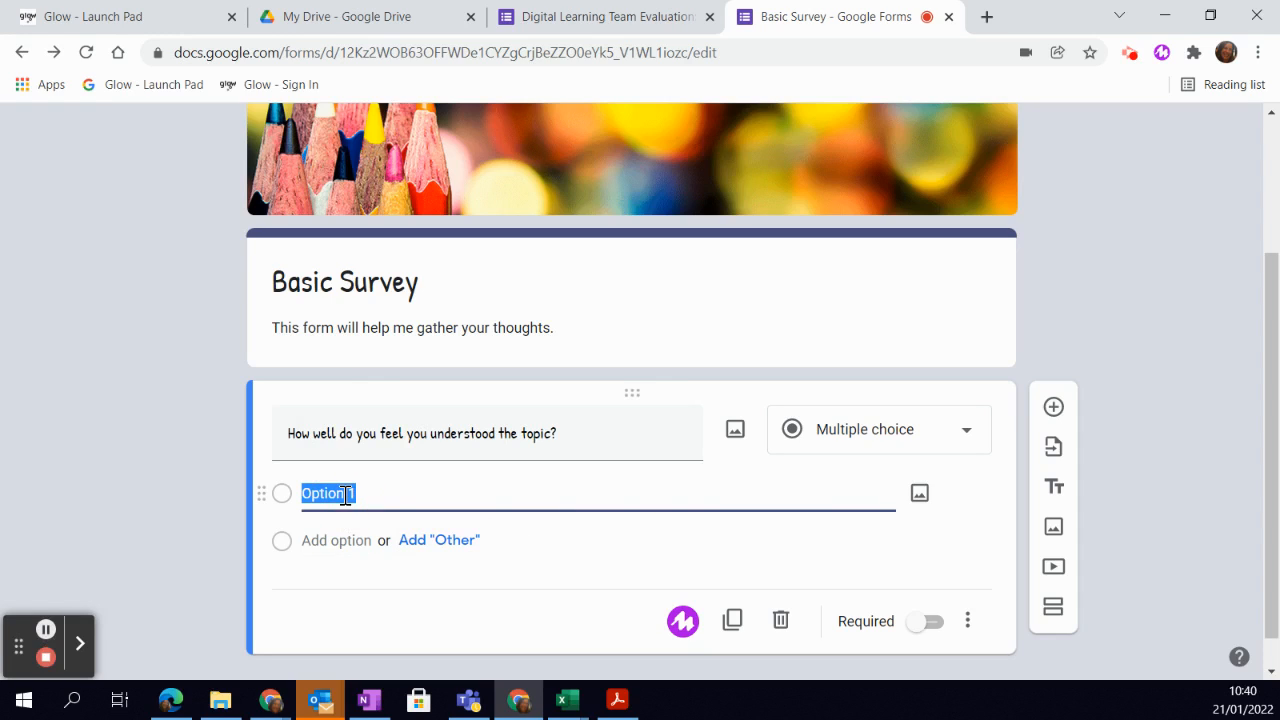
type("Very well")
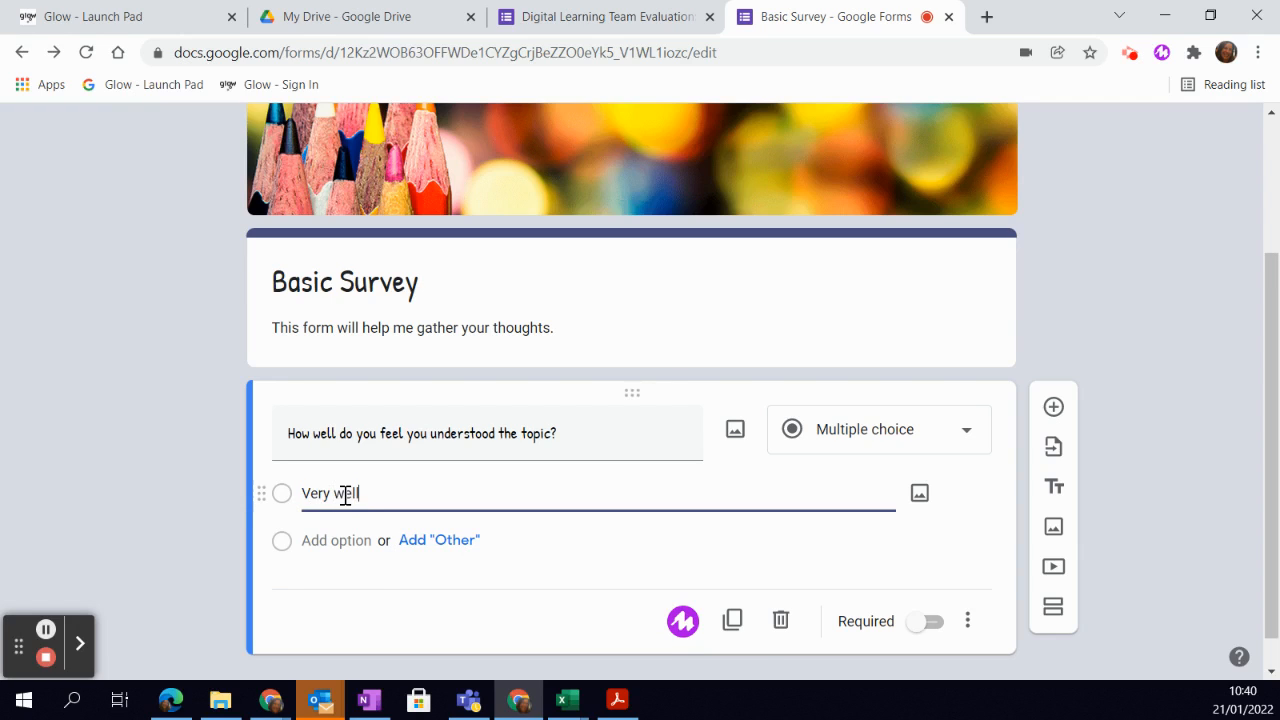
key("Return")
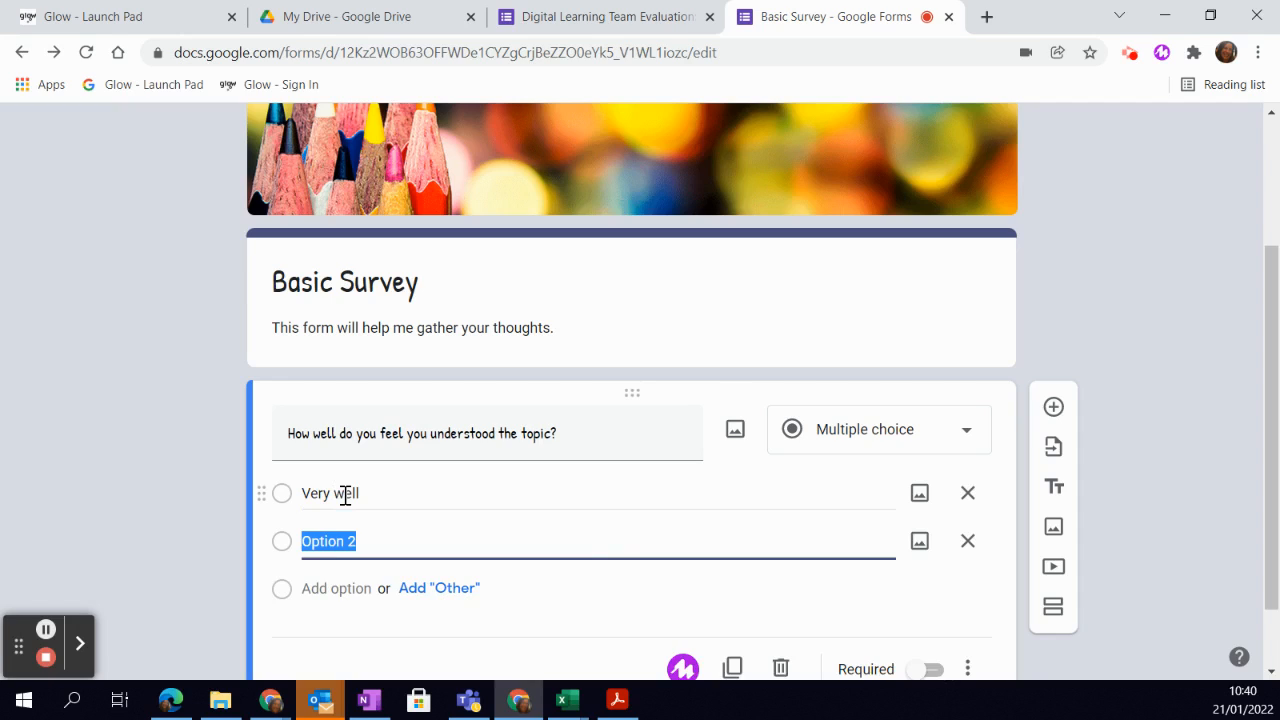
type("Soemw")
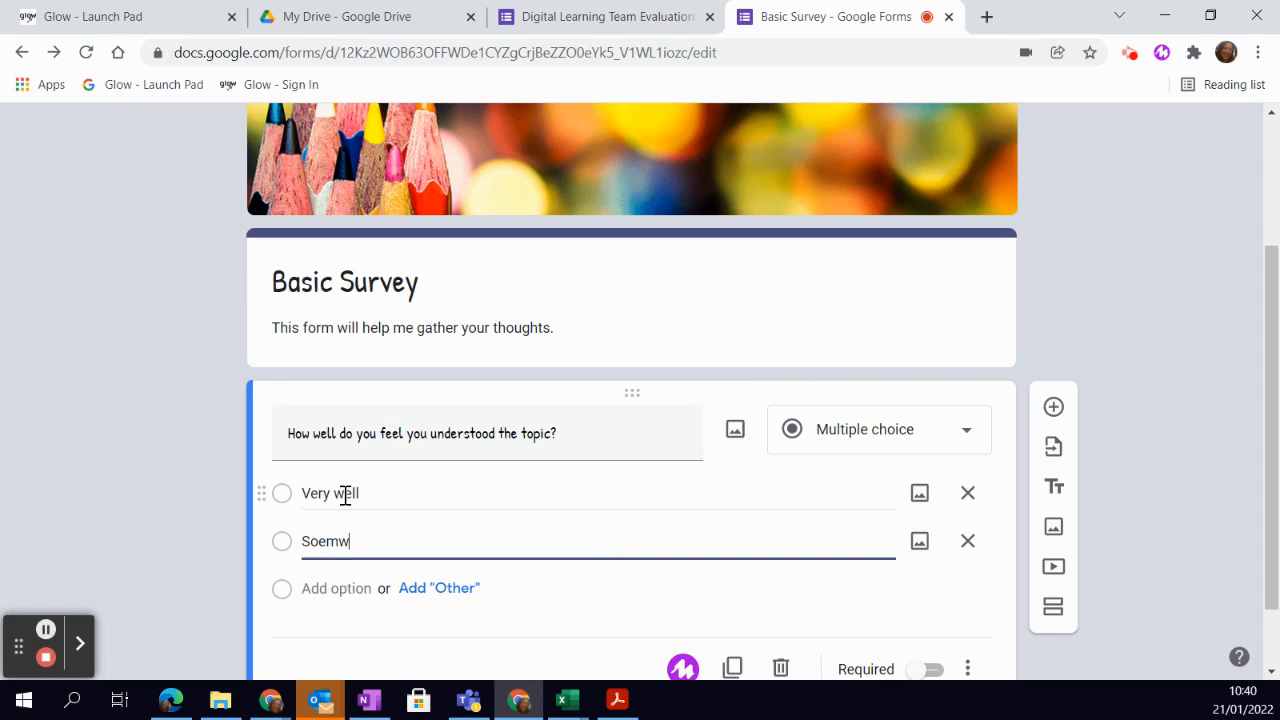
key("BackSpace")
key("BackSpace")
key("BackSpace")
type("mewhat")
key("Return")
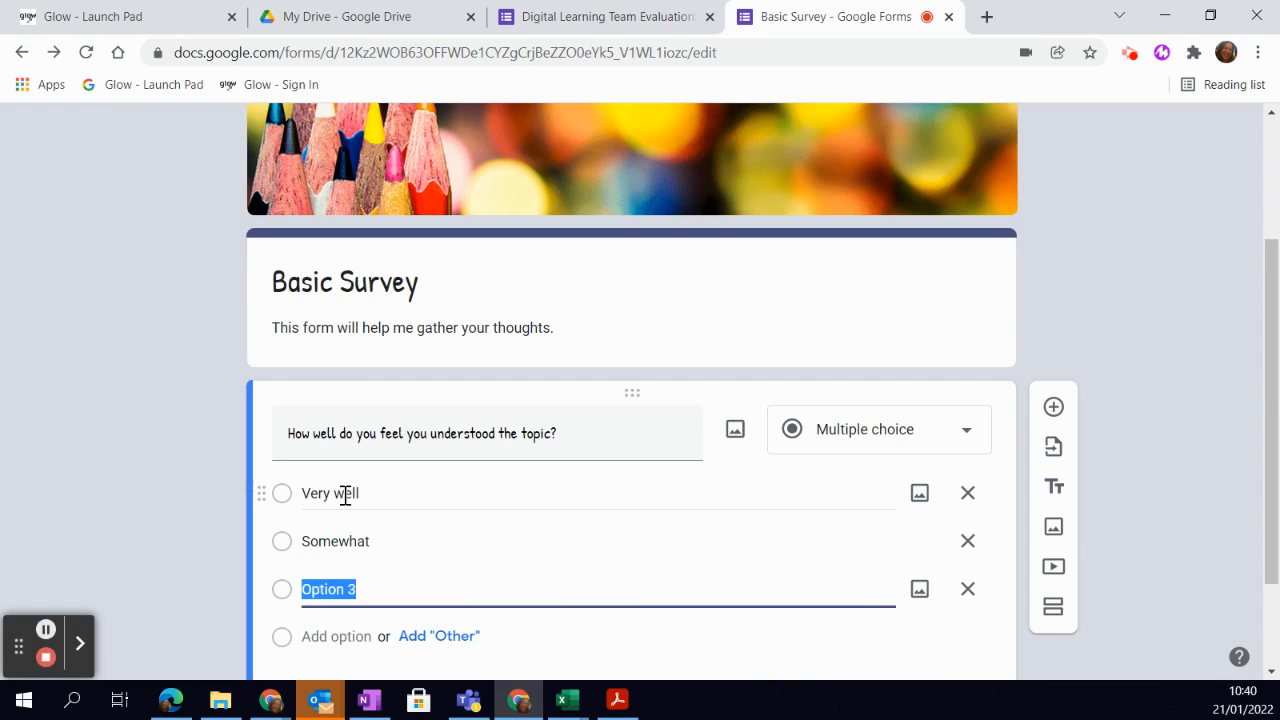
- Enter "a bit" and "Not at all" as the third and fourth answer options
type("aa bit")
key("Return")
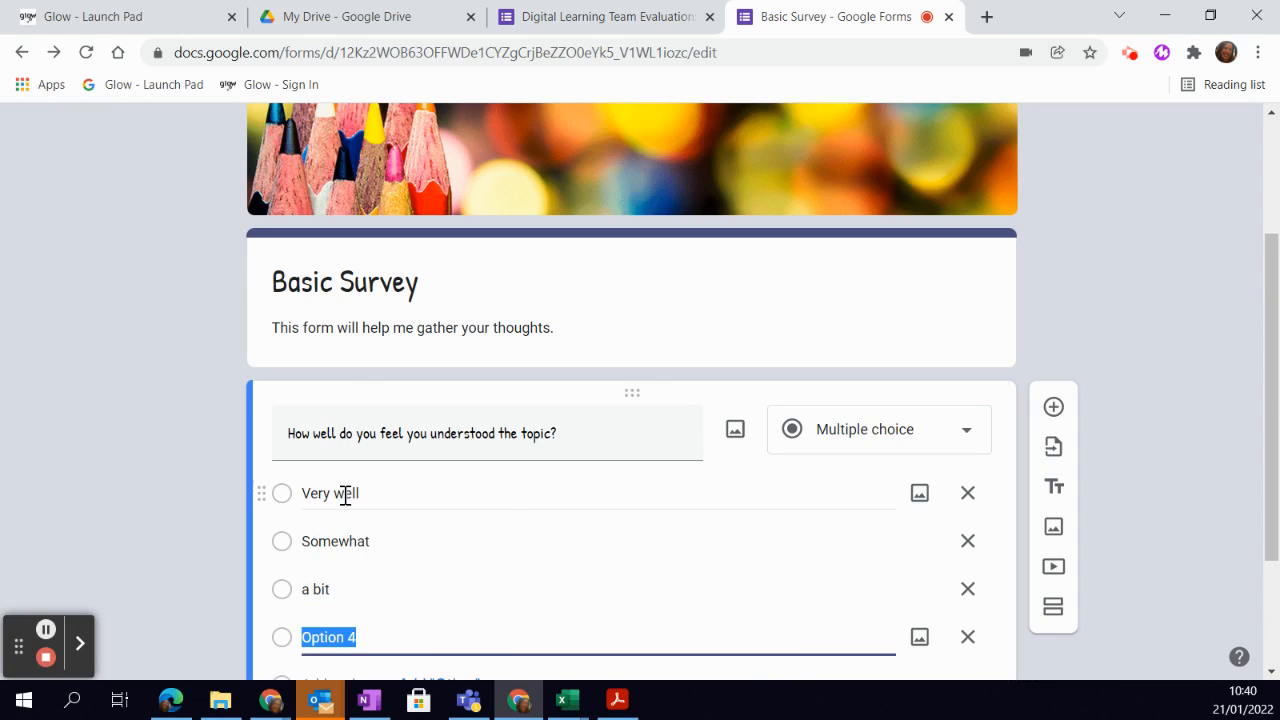
type("Not a")
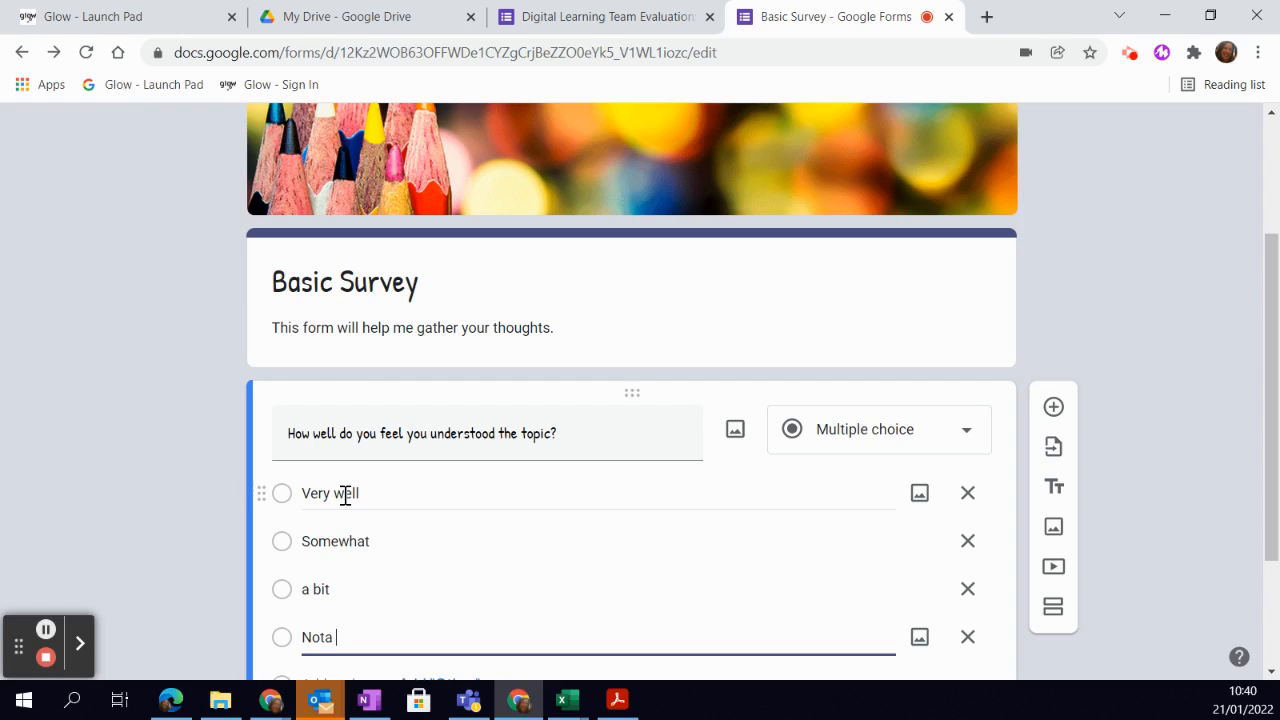
type("t all")
- Make the topic question required and capitalise its third option to read "A bit"
scroll(689, 494, "down", 2)
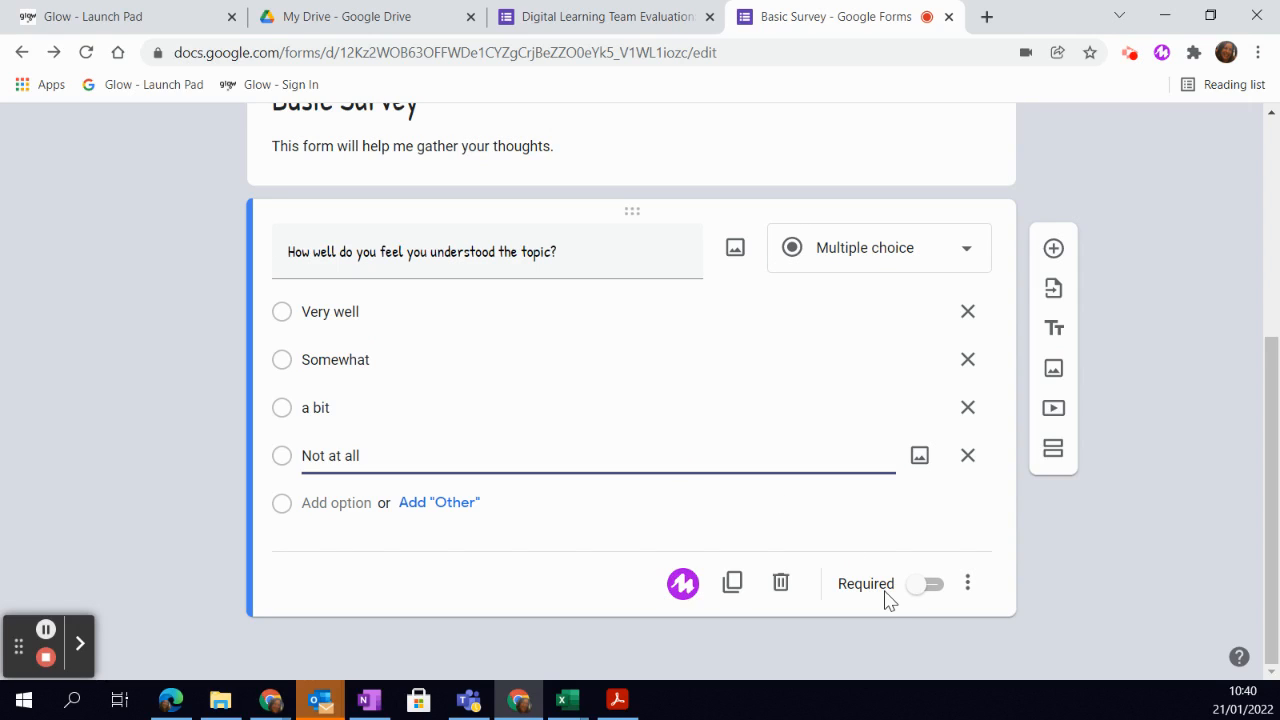
left_click(921, 588)
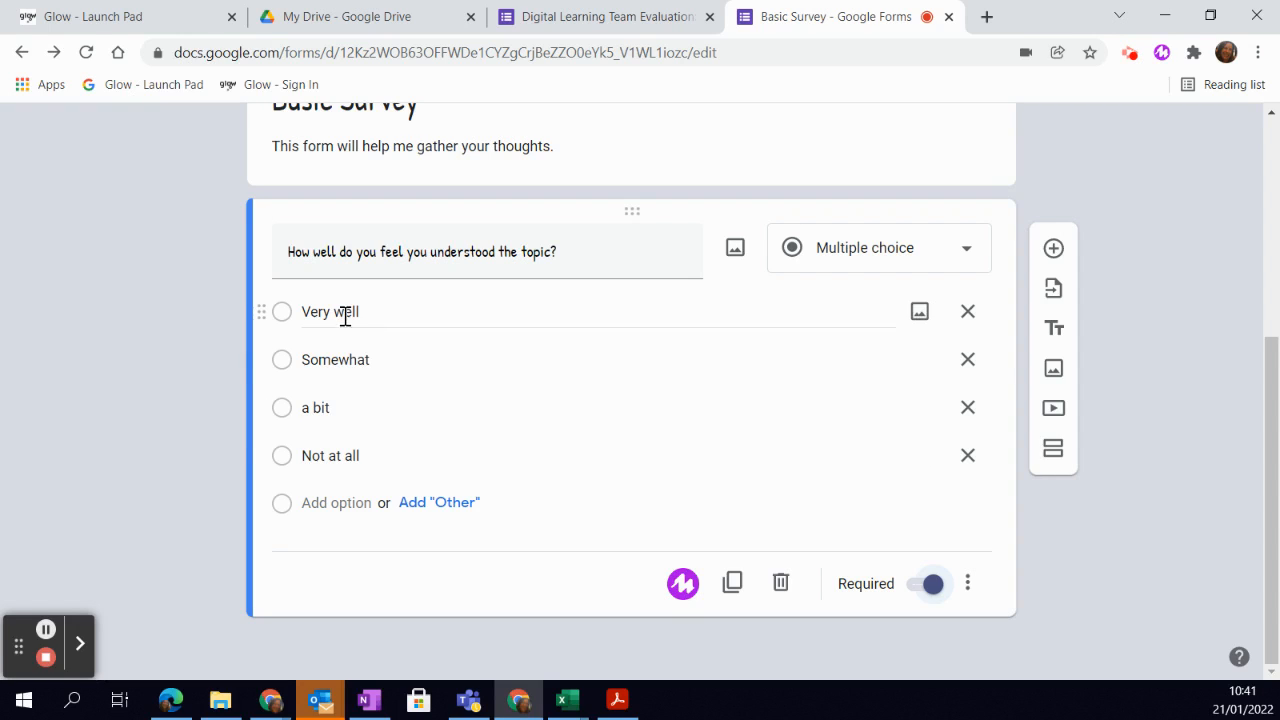
left_click(312, 408)
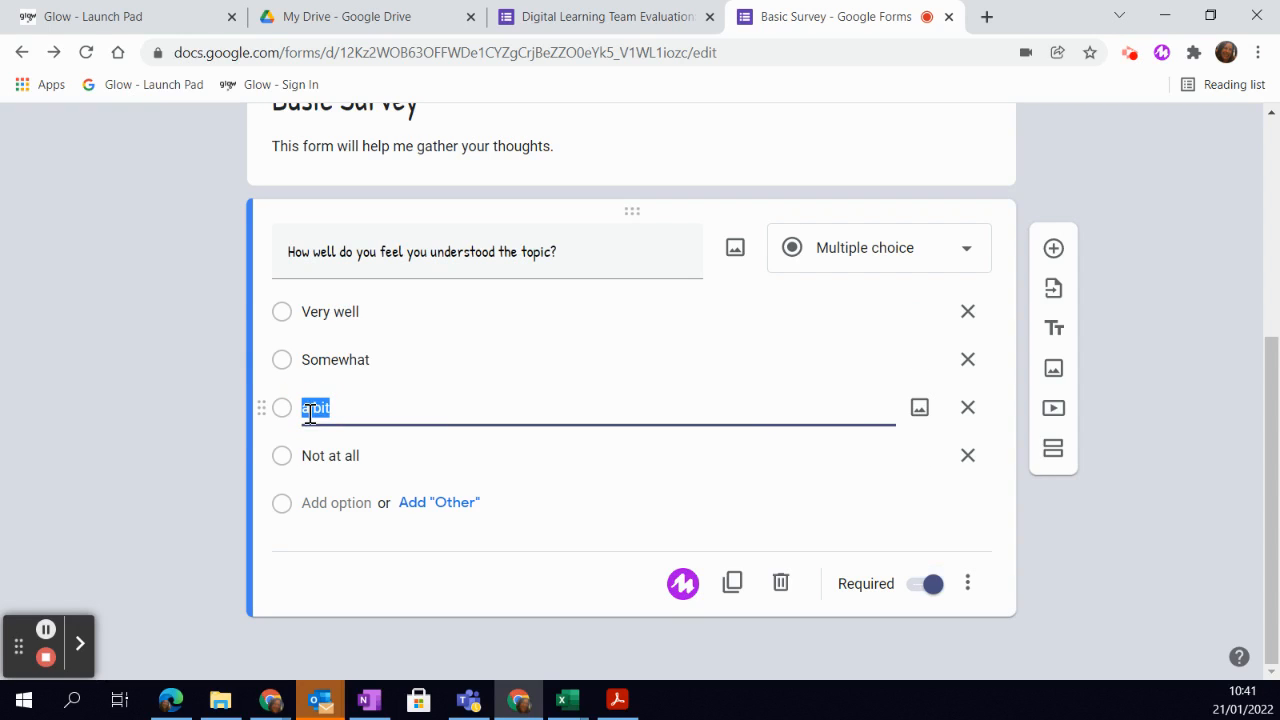
left_click(312, 410)
key("BackSpace")
key("BackSpace")
type("A")
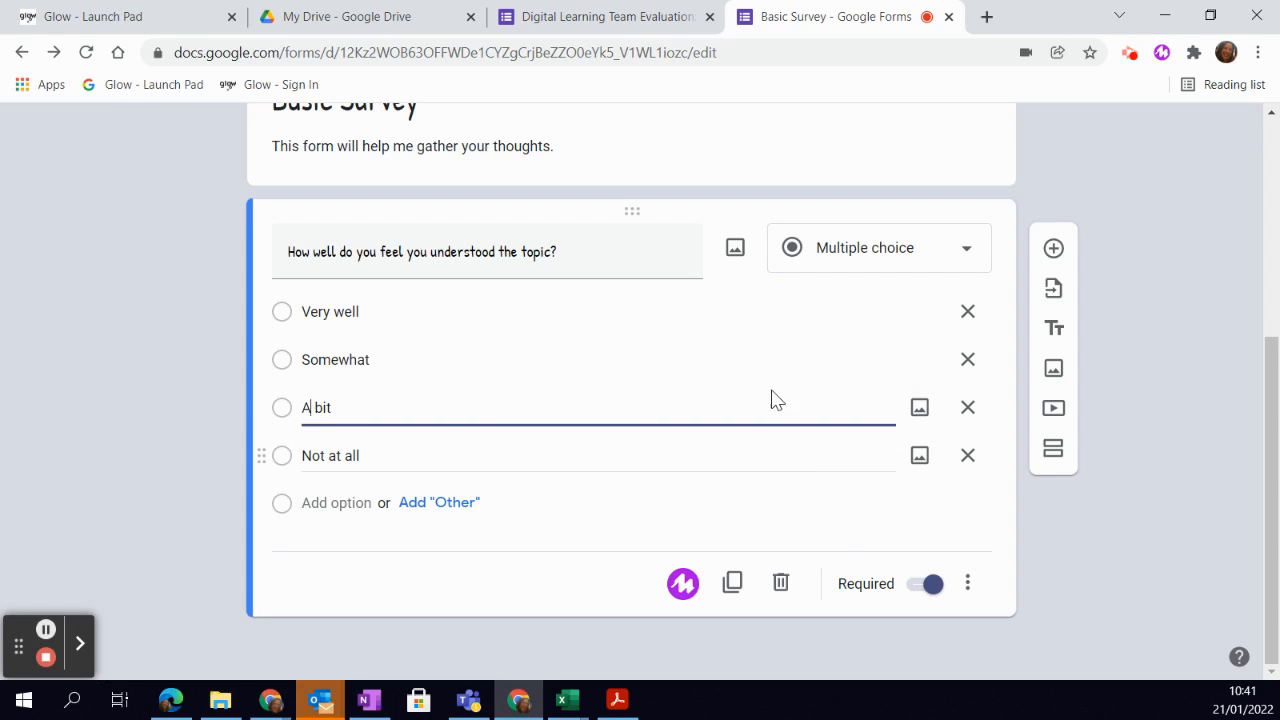
- Add a Checkboxes question, "Which areas did you not understand? Select all that apply.", with options Introduction, Video, Textbook and Summary
scroll(680, 410, "up", 2)
scroll(762, 343, "down", 2)
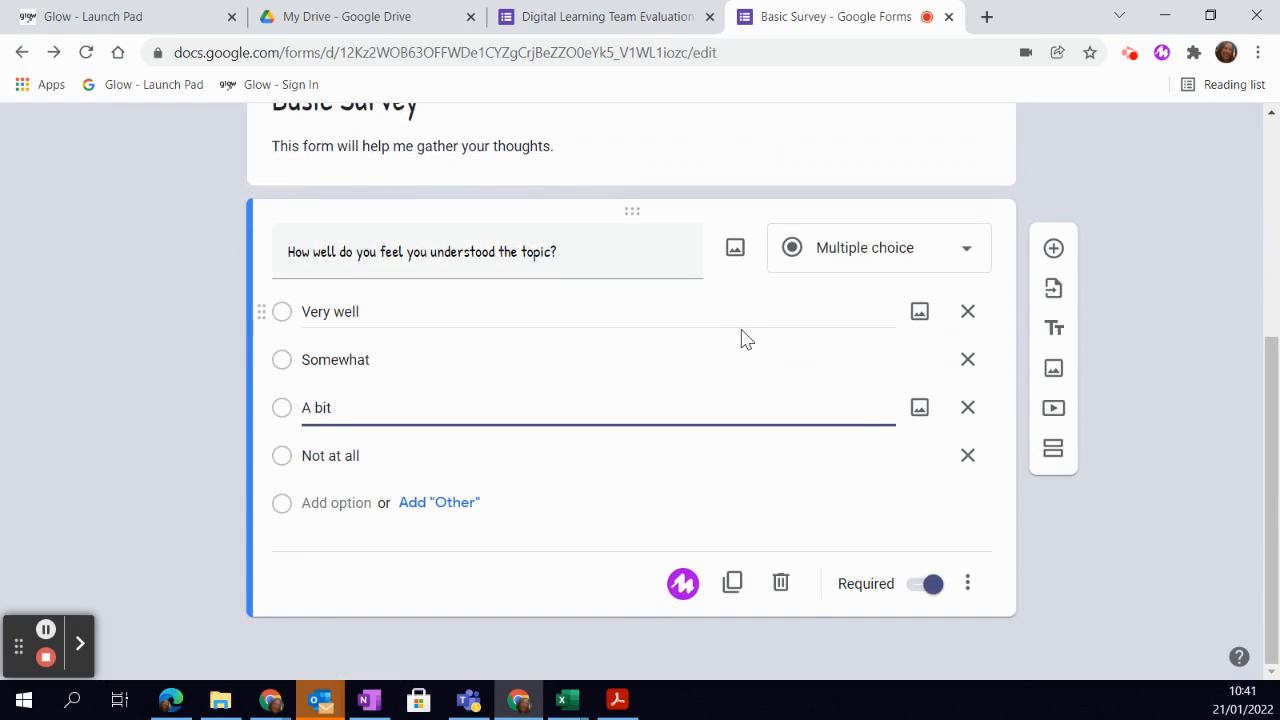
left_click(1052, 254)
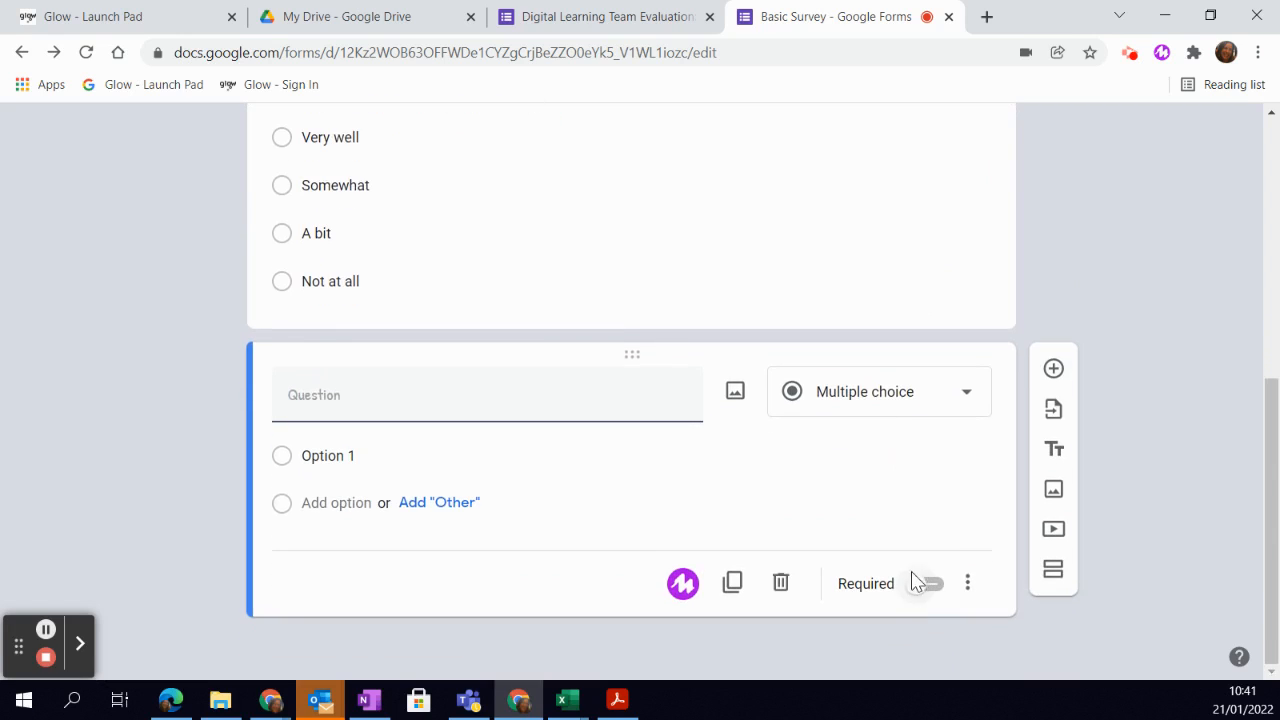
left_click(958, 400)
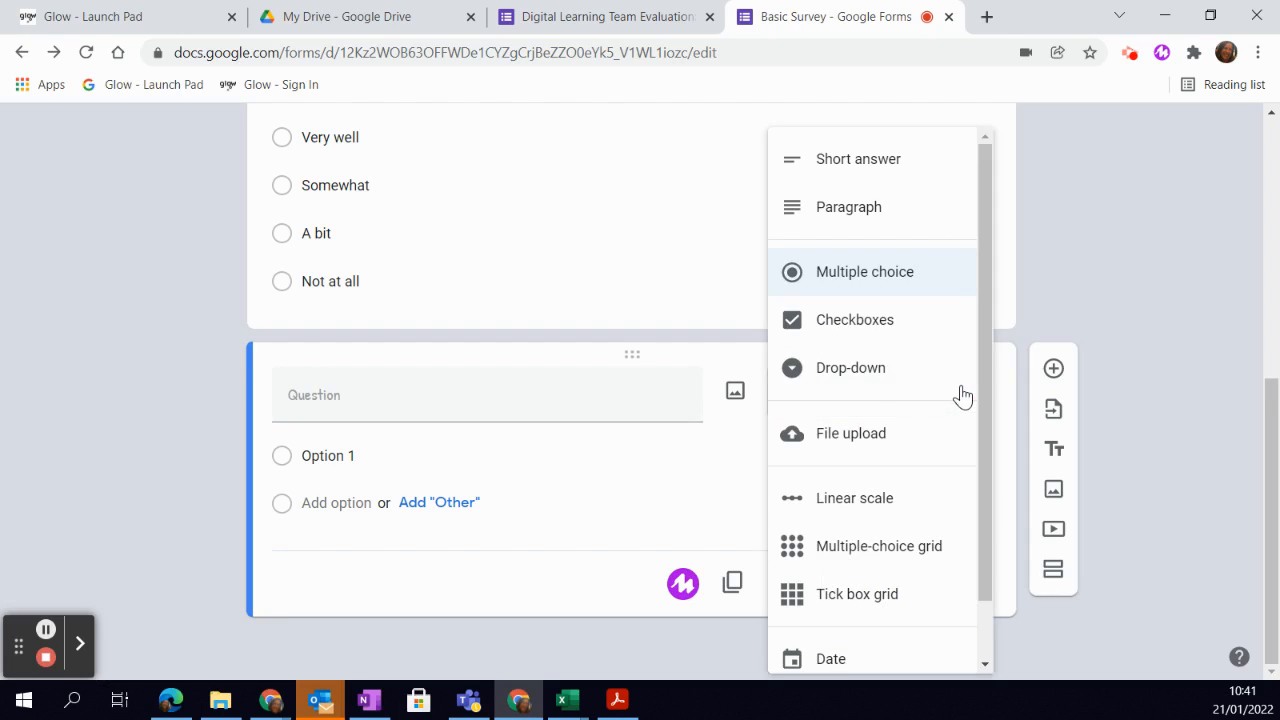
left_click(860, 322)
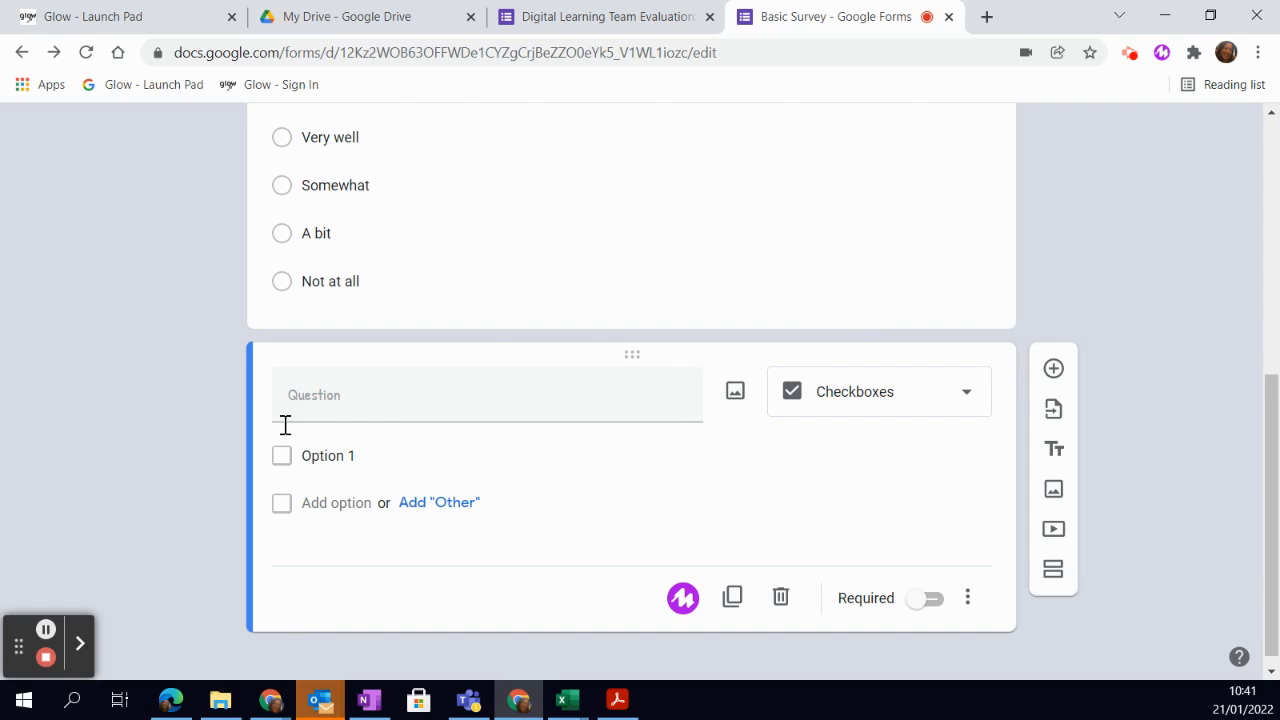
left_click(46, 632)
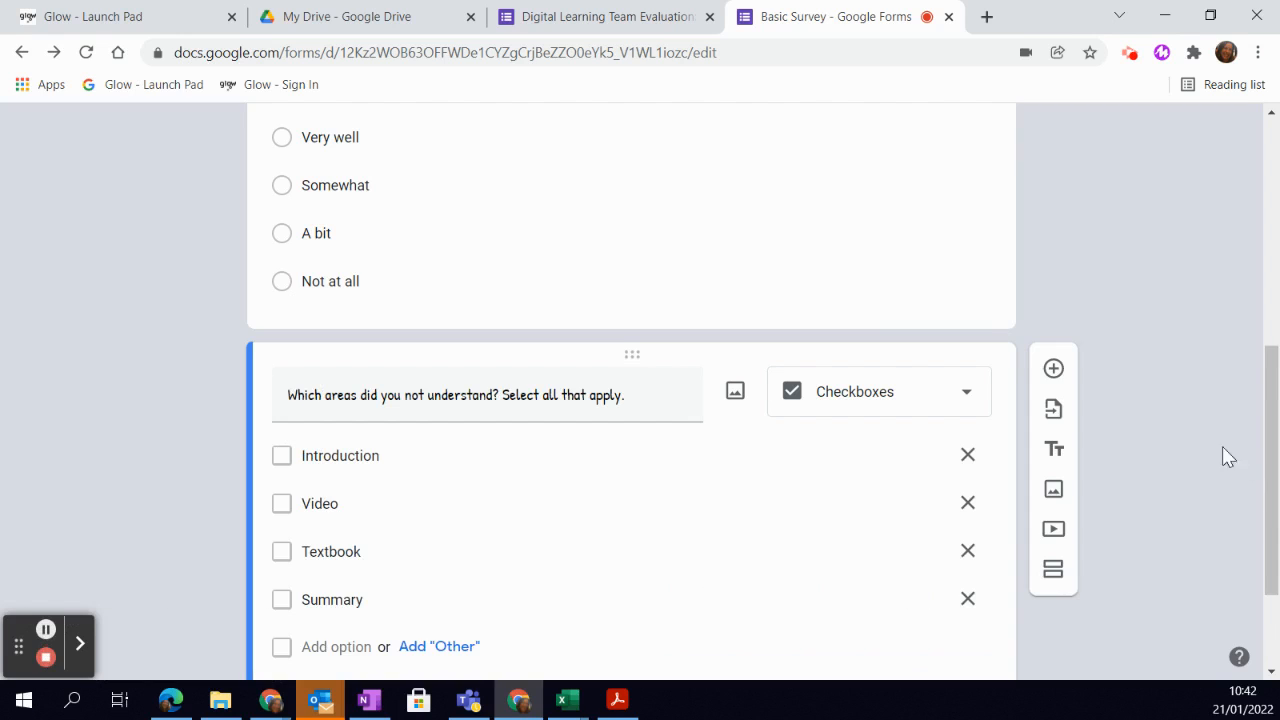
- Look over the edited questions, and open the form's preview to see it as a respondent would
scroll(1030, 487, "down", 1)
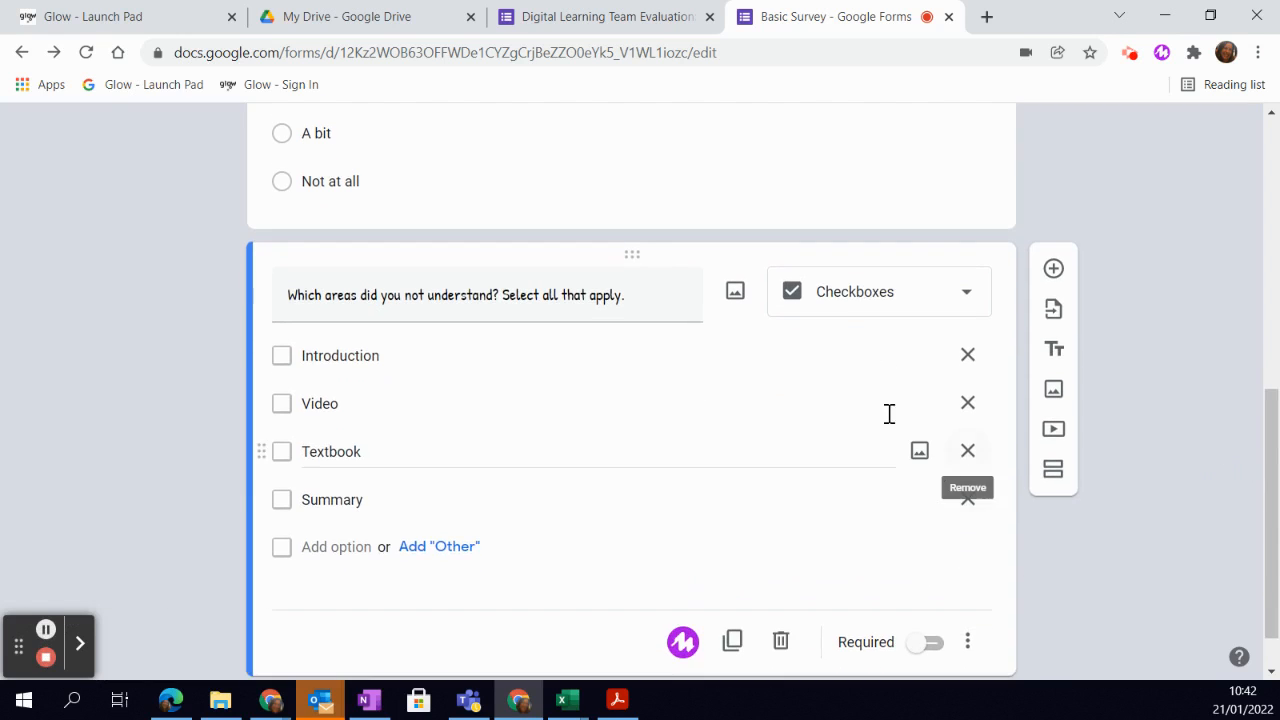
scroll(808, 468, "up", 1)
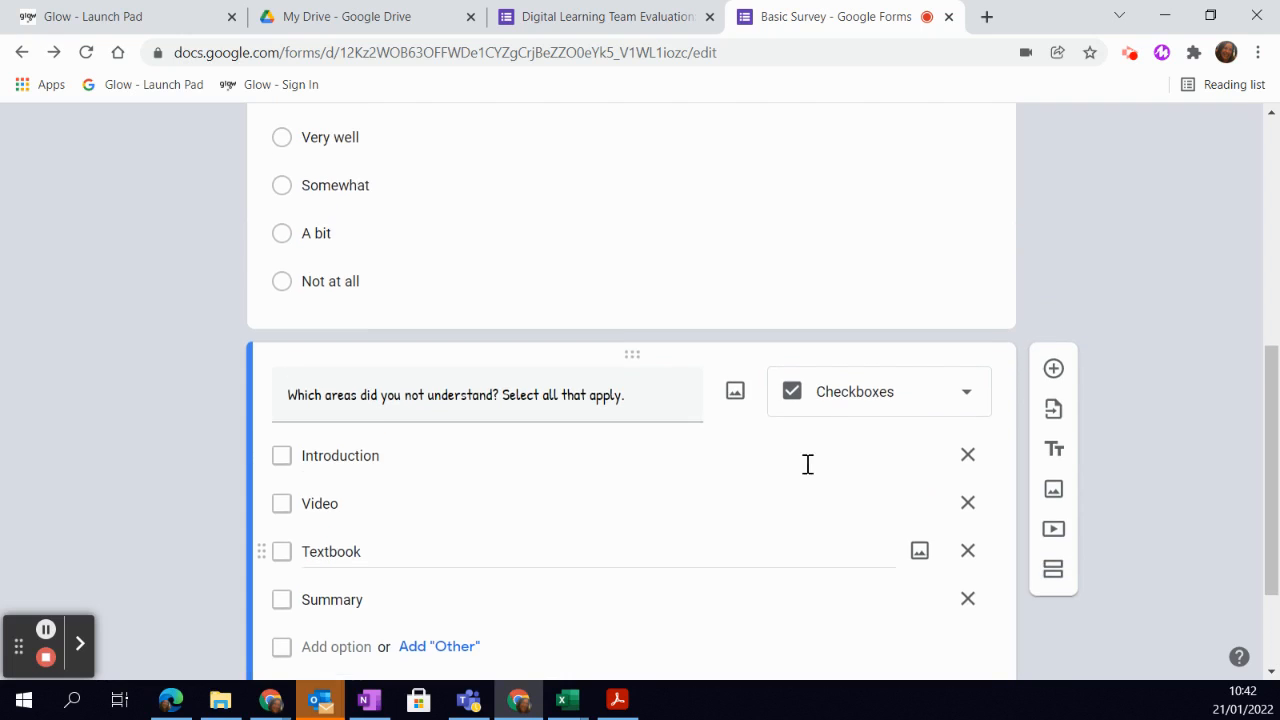
scroll(822, 495, "up", 3)
scroll(820, 491, "up", 3)
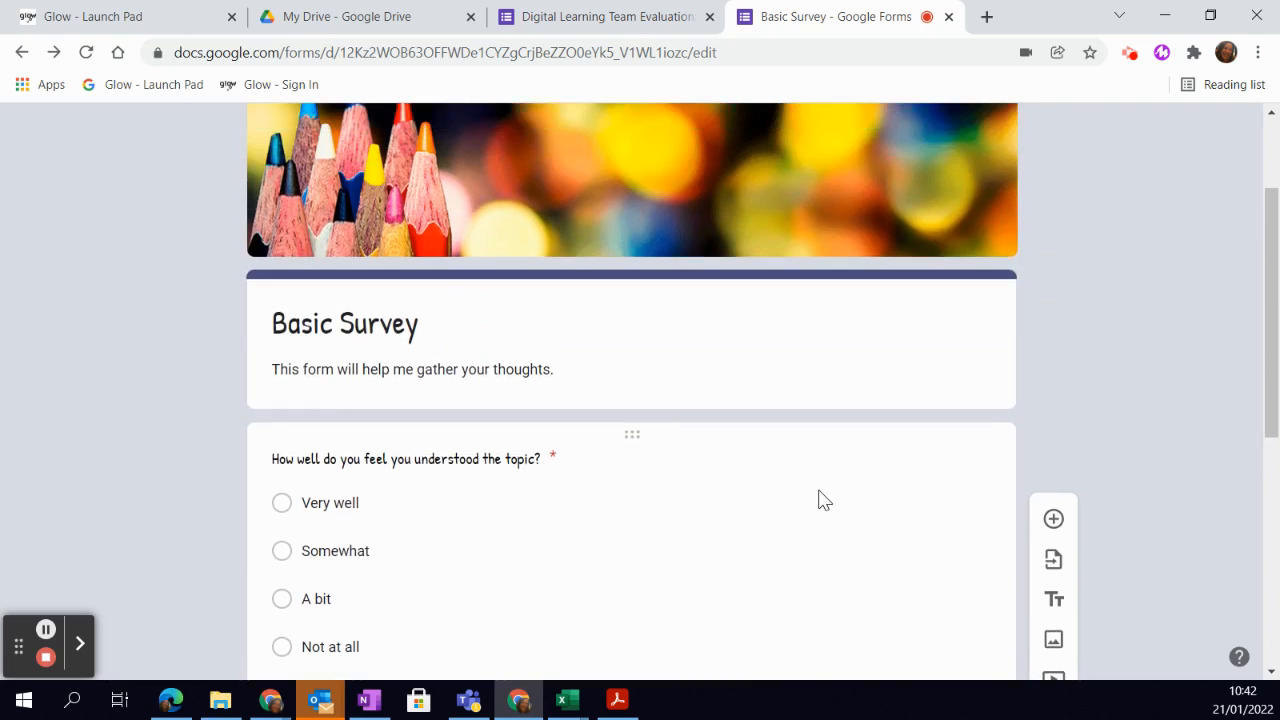
scroll(817, 517, "up", 1)
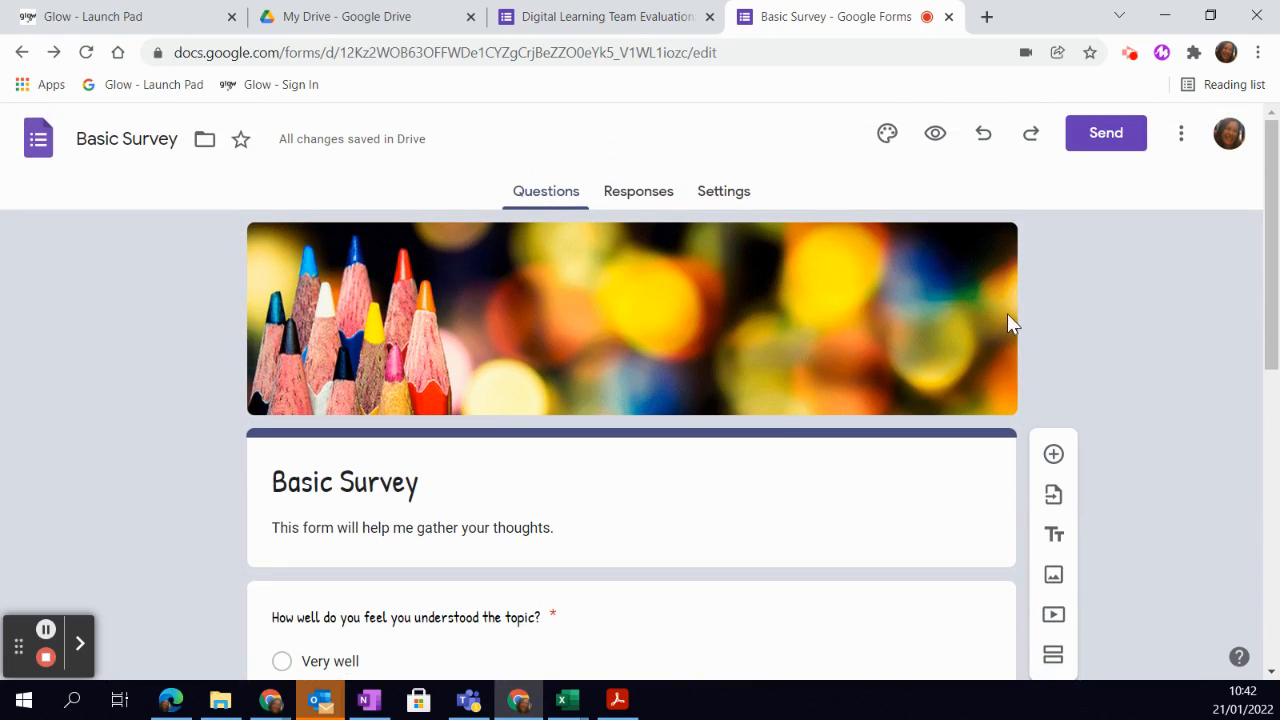
left_click(935, 135)
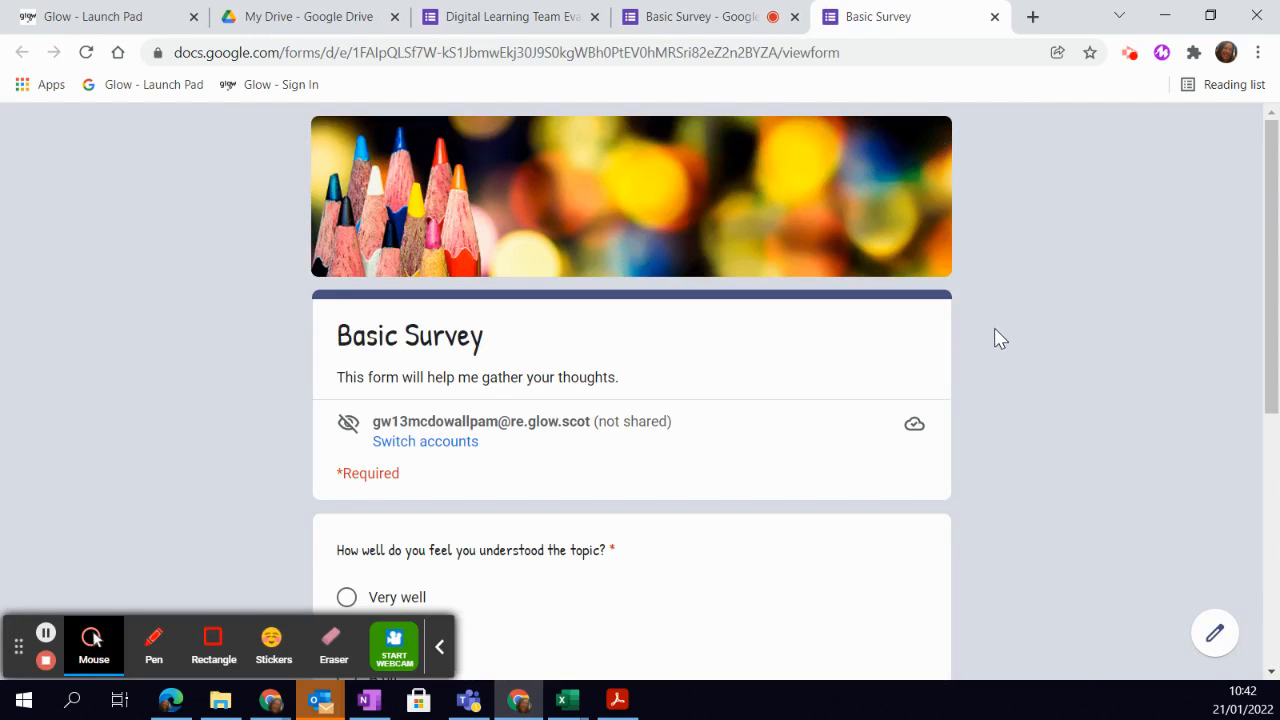
scroll(995, 338, "down", 3)
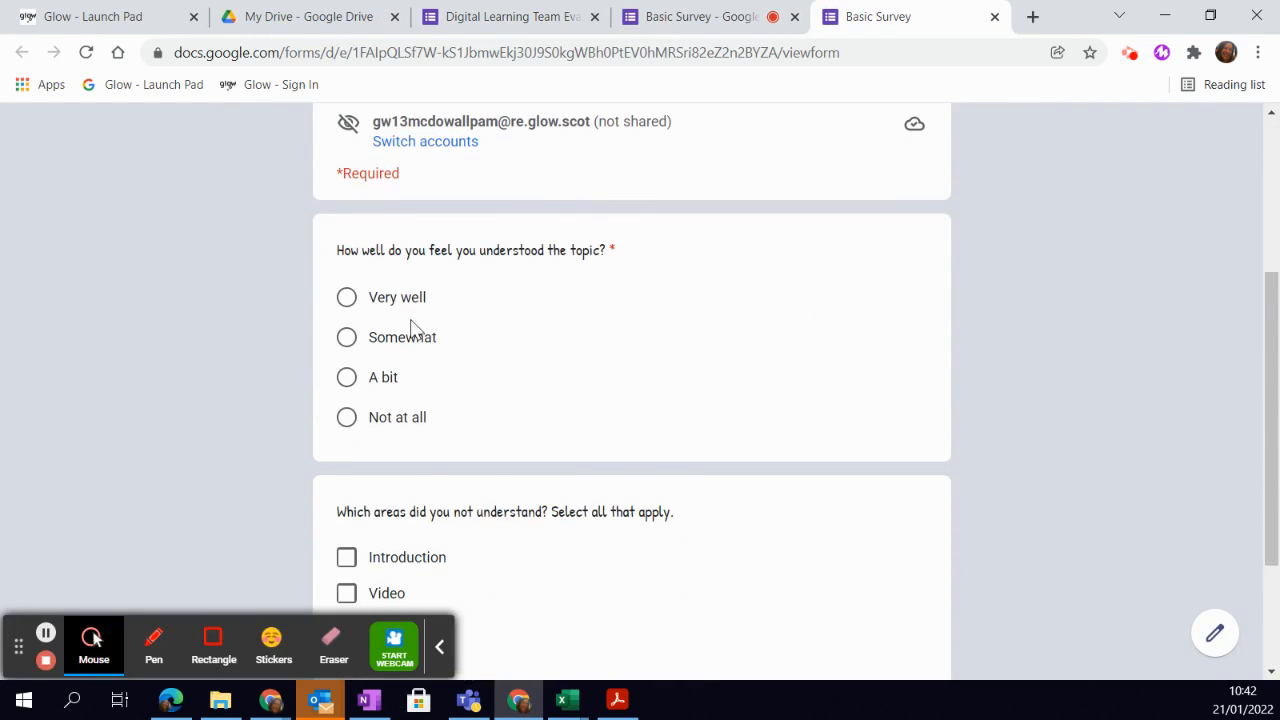
- Test the multiple choice question in the preview by selecting each answer from "Very well" through "Not at all"
left_click(347, 299)
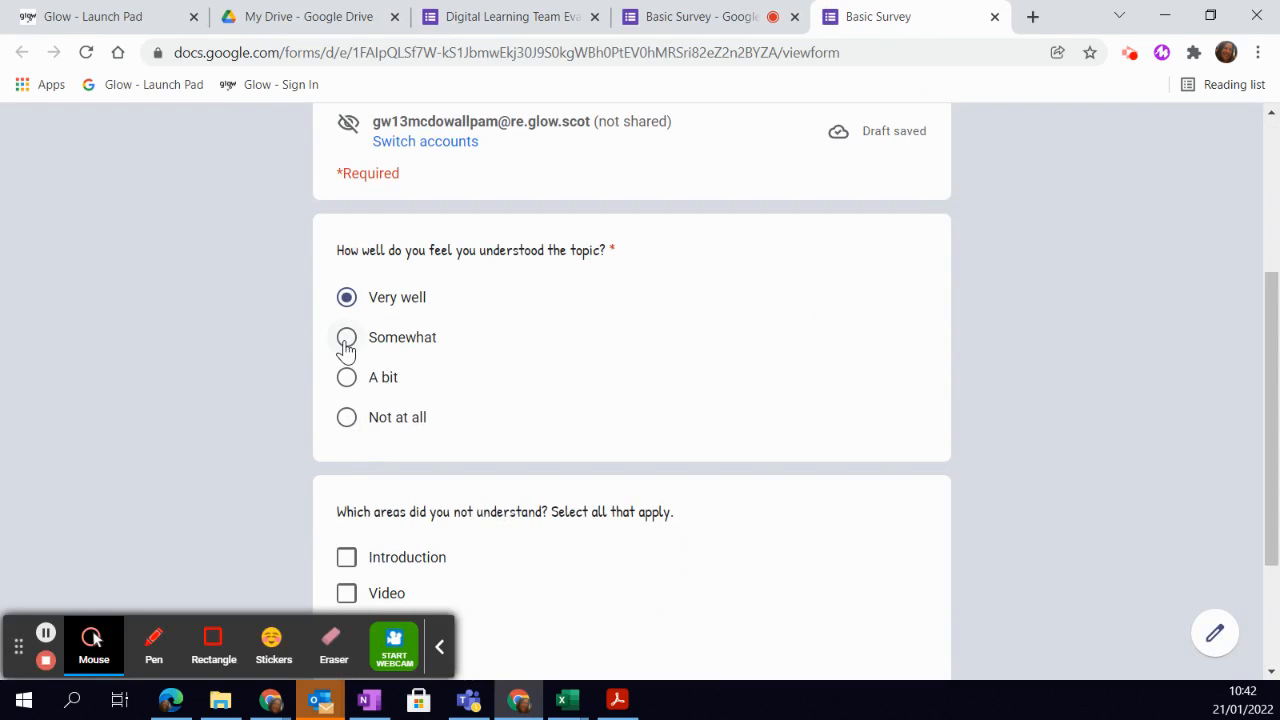
left_click(346, 340)
left_click(346, 382)
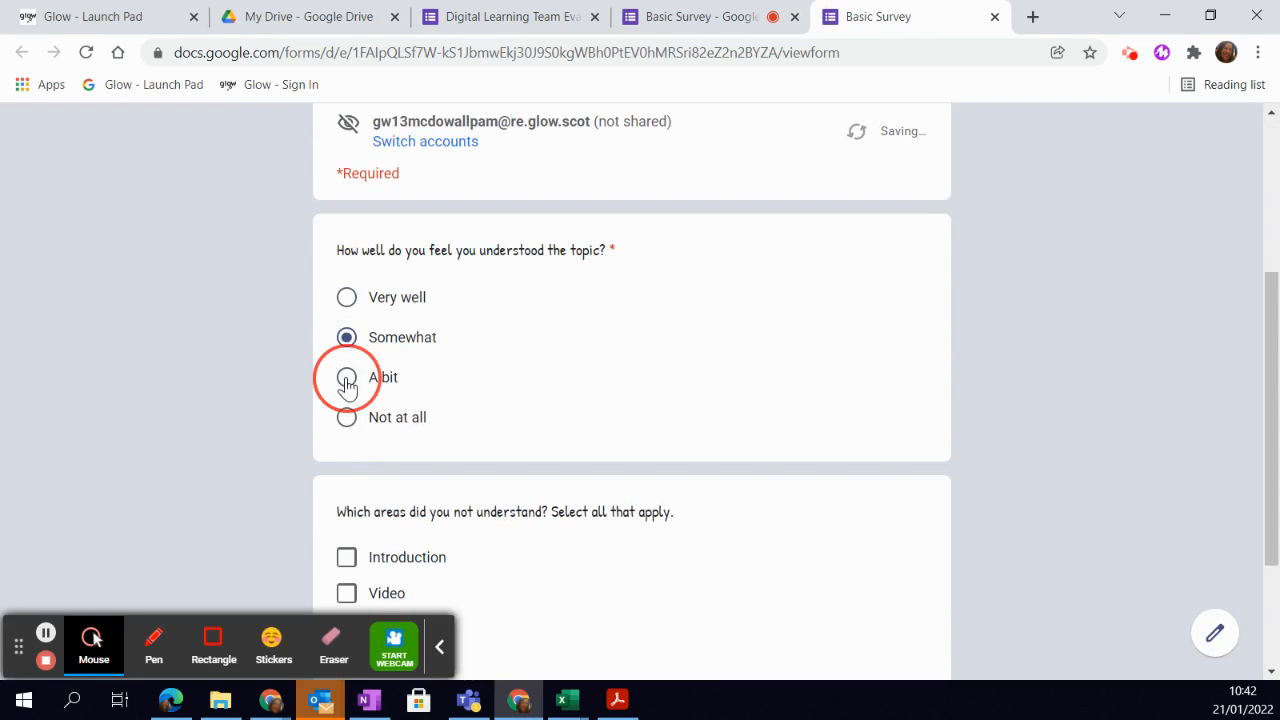
left_click(347, 428)
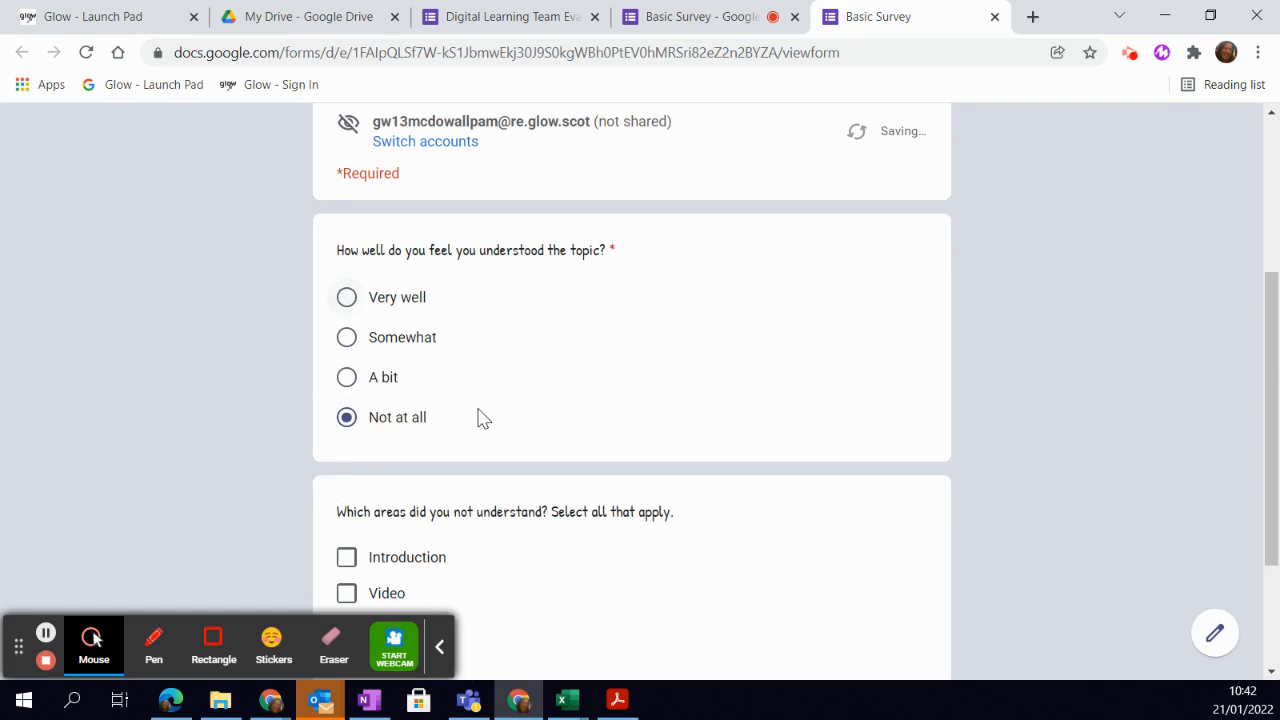
- Test the checkbox question in the preview by ticking Introduction, Video, Textbook and Summary
scroll(908, 423, "down", 2)
left_click(346, 370)
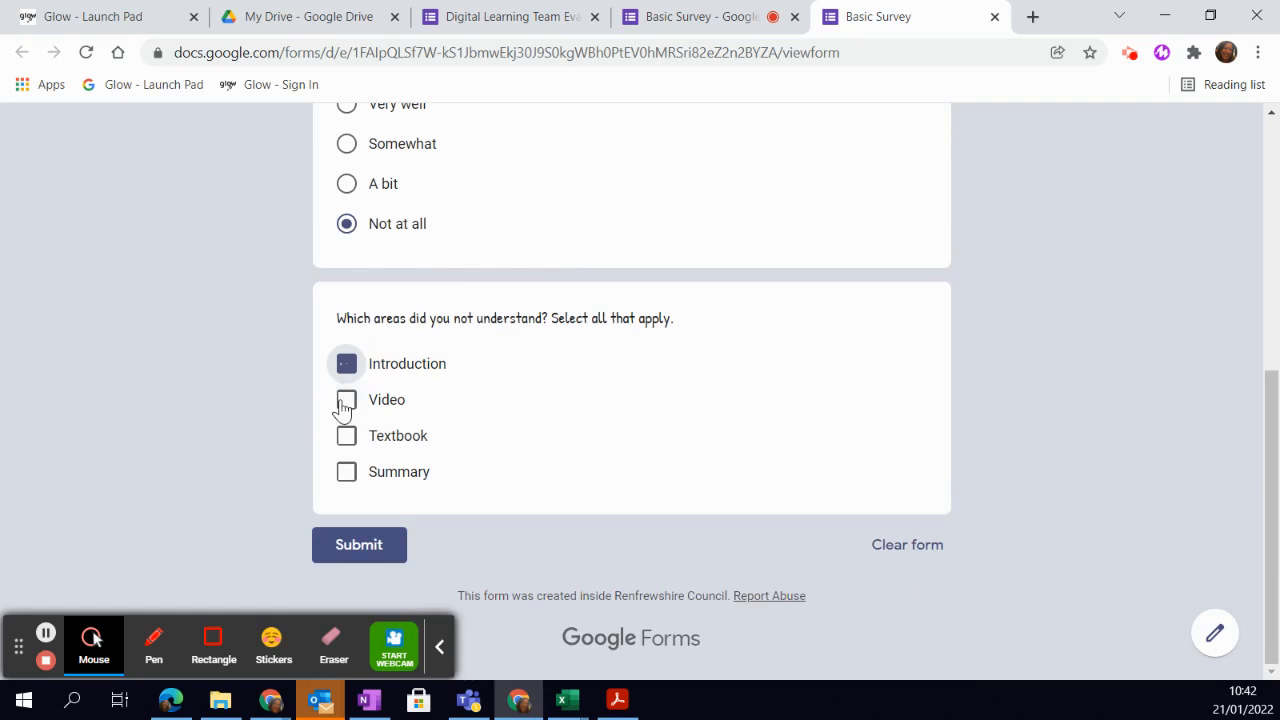
left_click(346, 403)
left_click(346, 437)
left_click(346, 474)
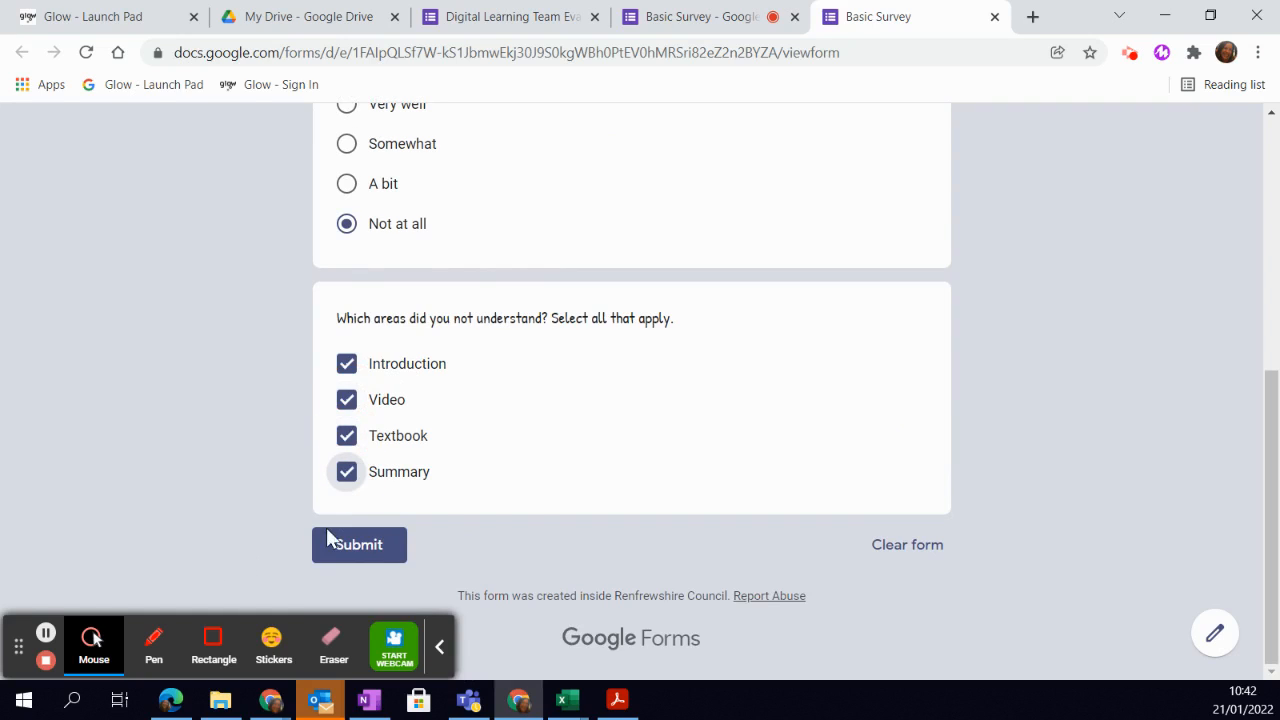
- Close the preview without submitting and return to the questions in the form editor
scroll(817, 432, "up", 3)
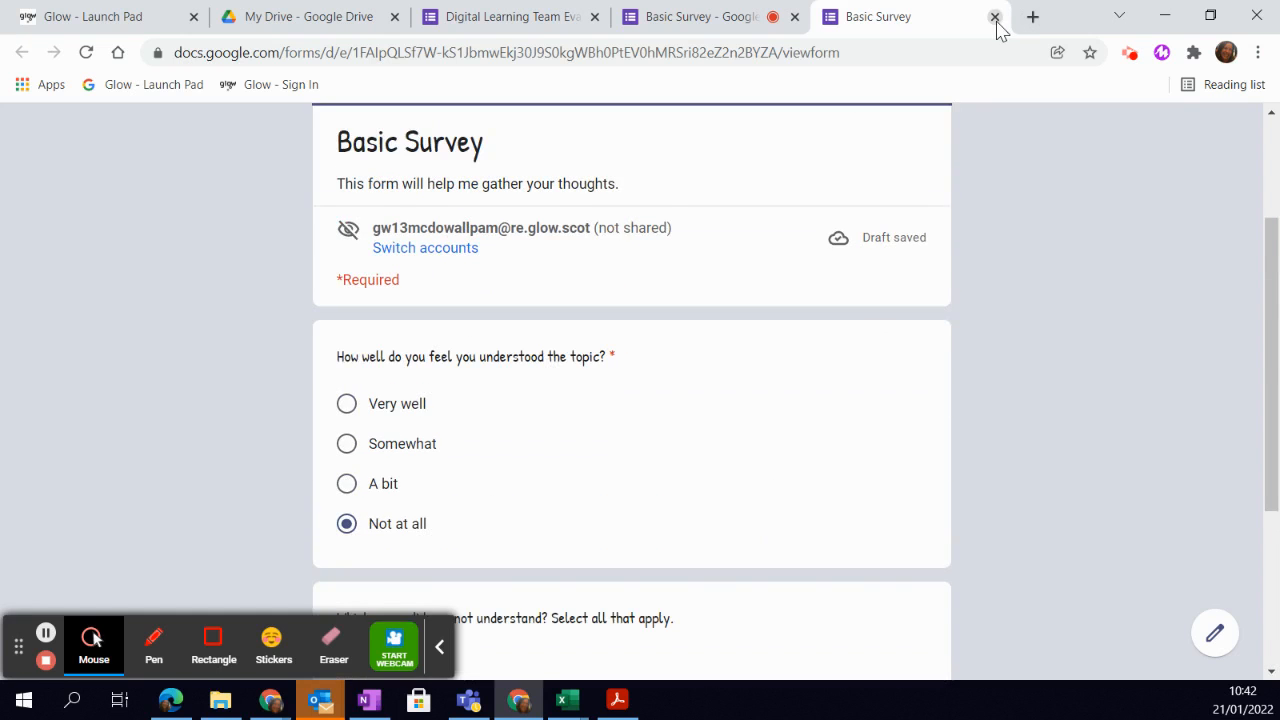
left_click(995, 17)
scroll(906, 371, "down", 5)
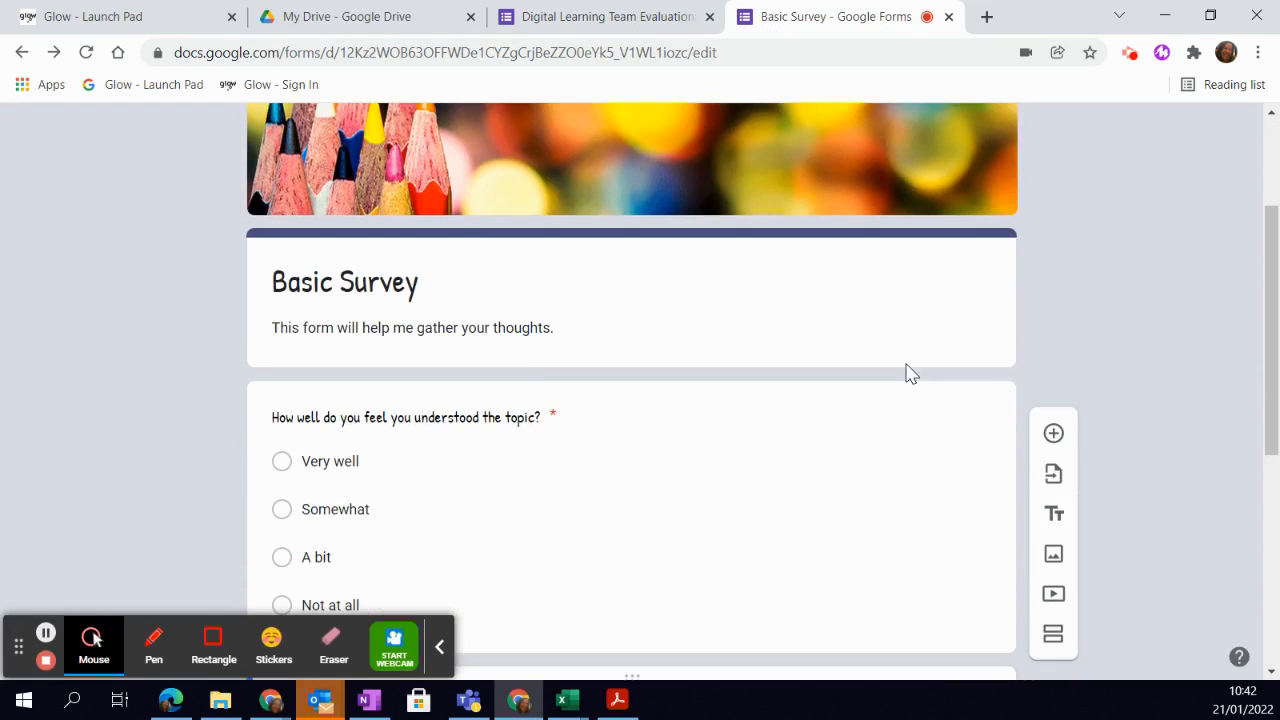
scroll(862, 300, "up", 2)
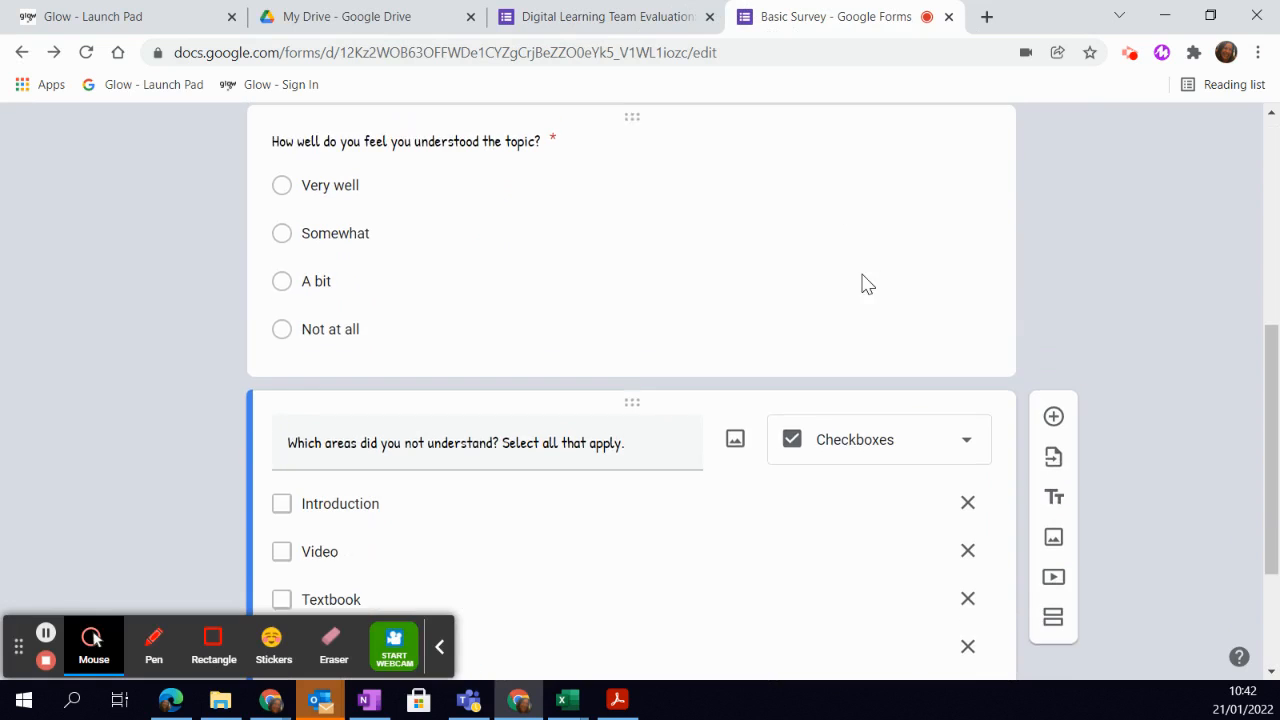
- Add a new multiple choice question below the checkbox question and word it "Would you like more help"
scroll(850, 360, "down", 3)
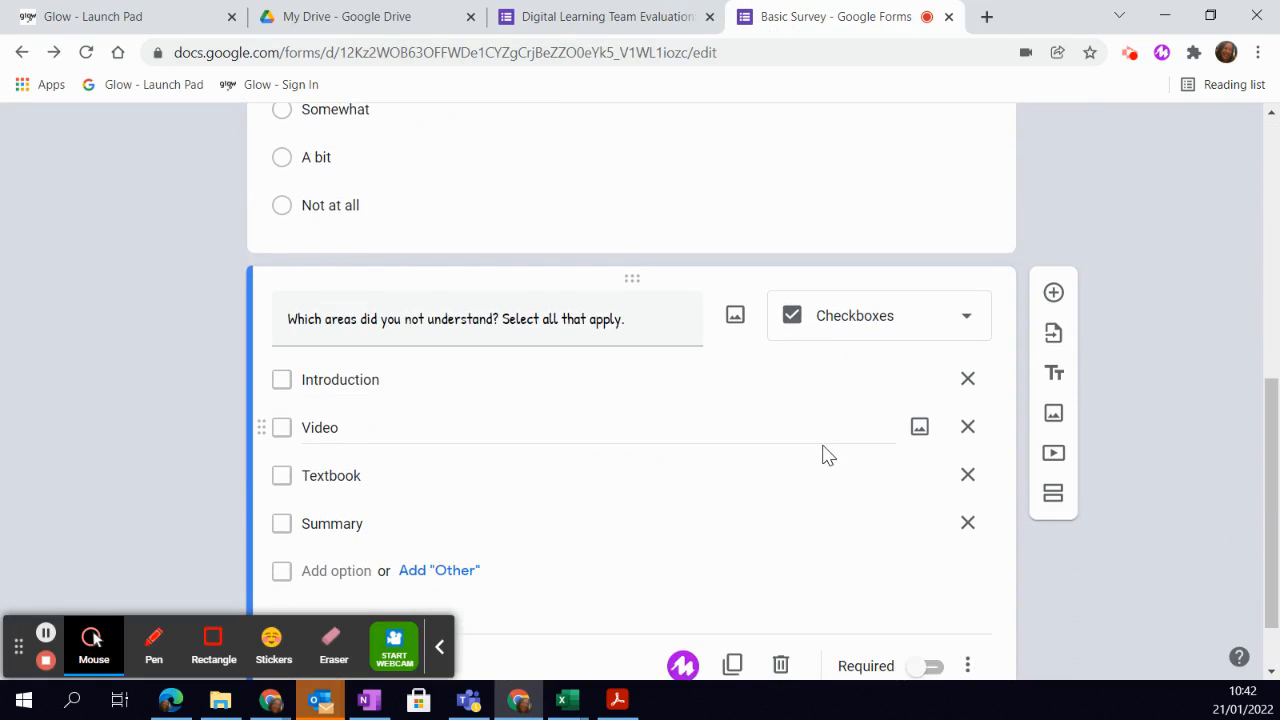
scroll(826, 450, "down", 1)
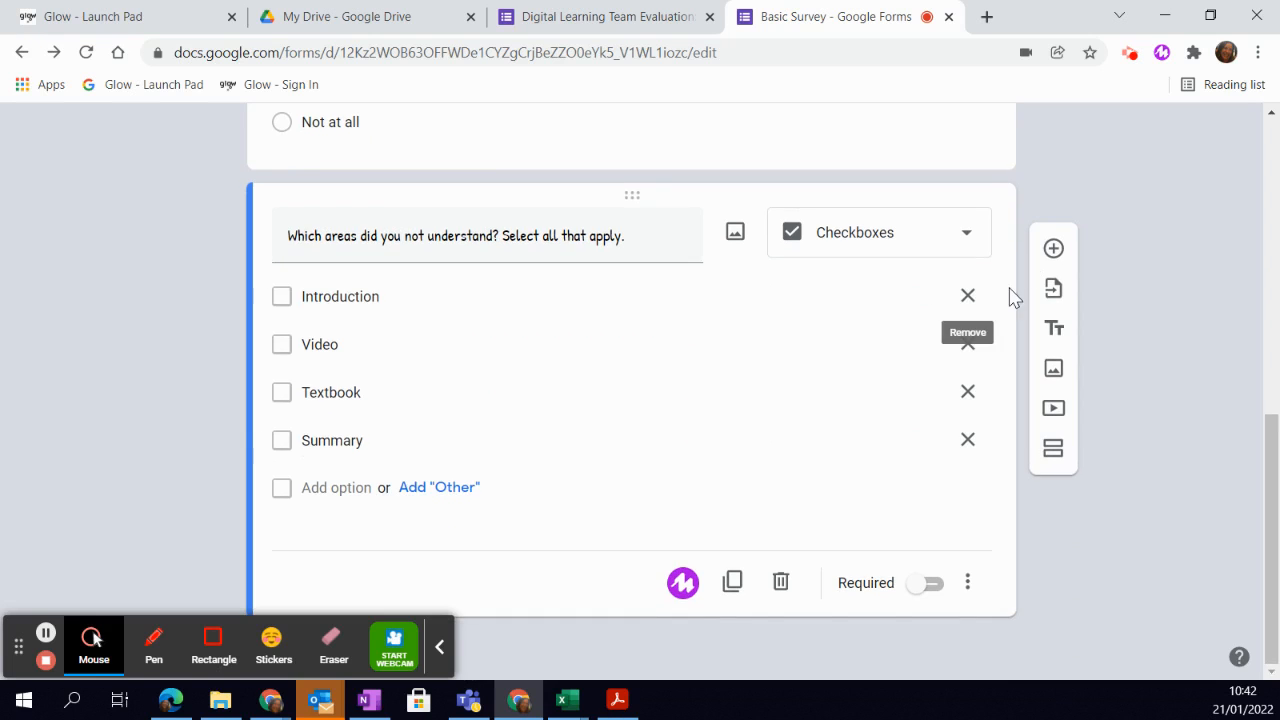
left_click(1053, 250)
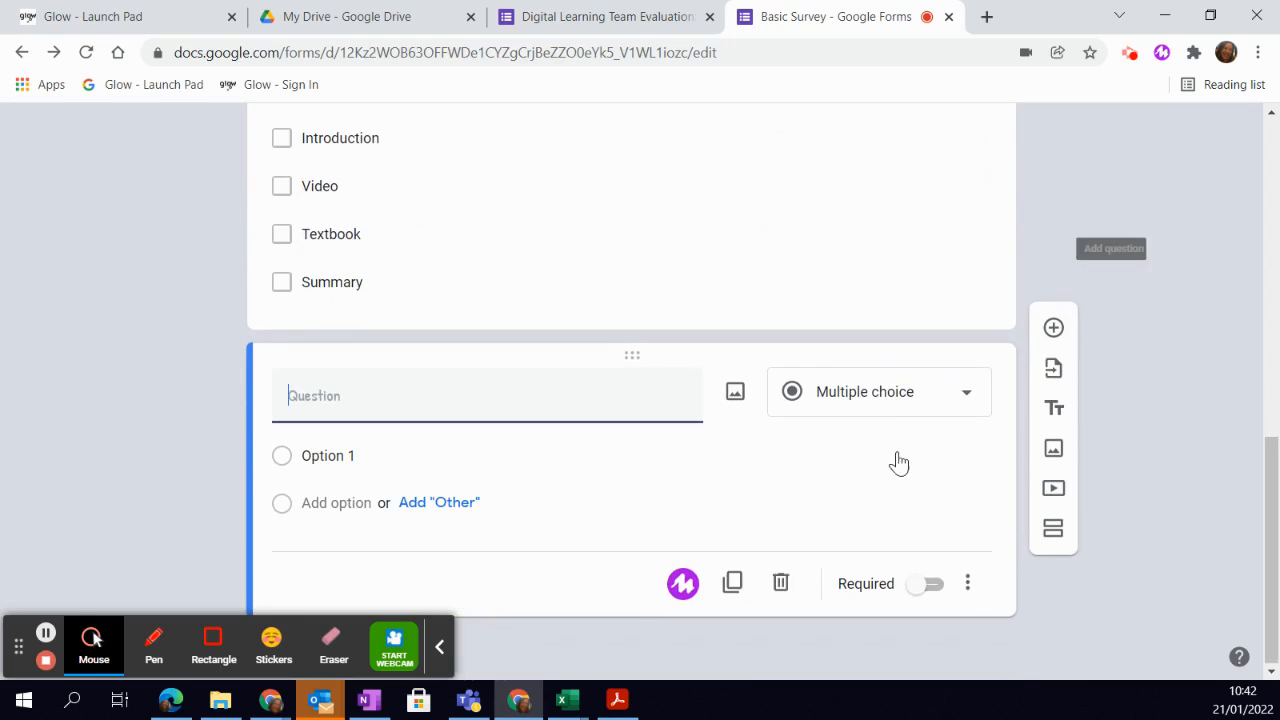
left_click(966, 398)
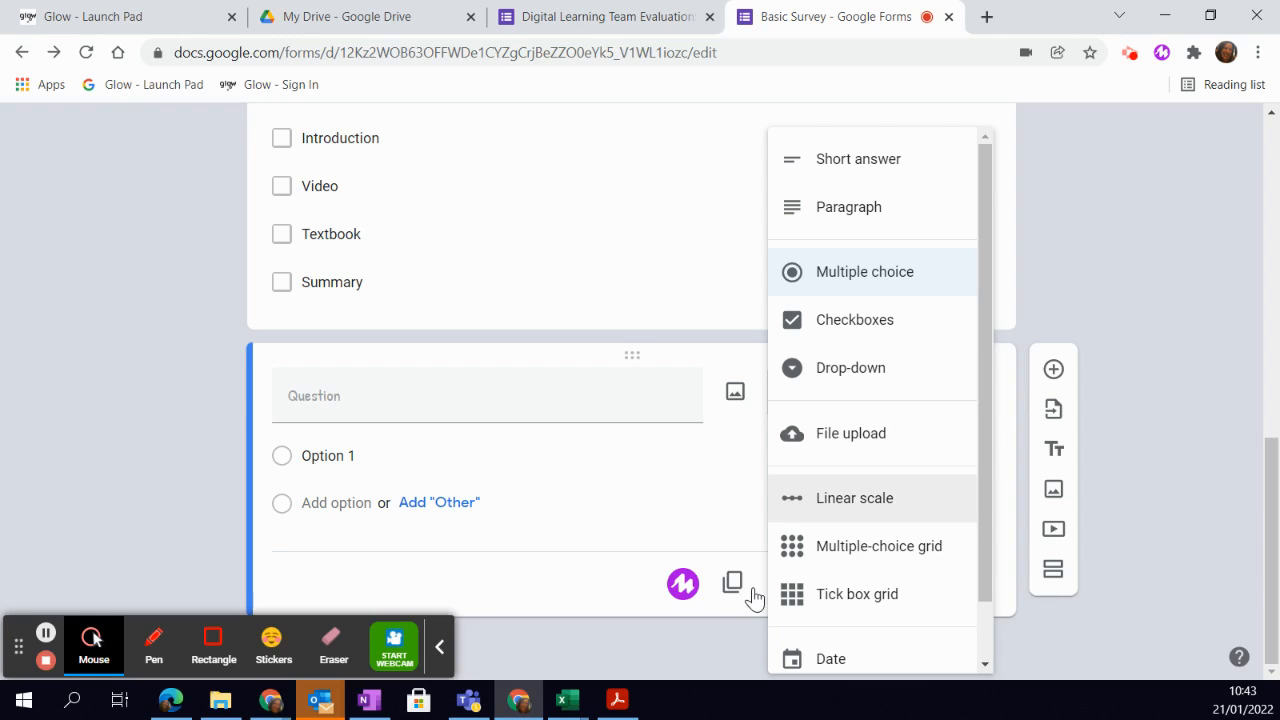
left_click(654, 480)
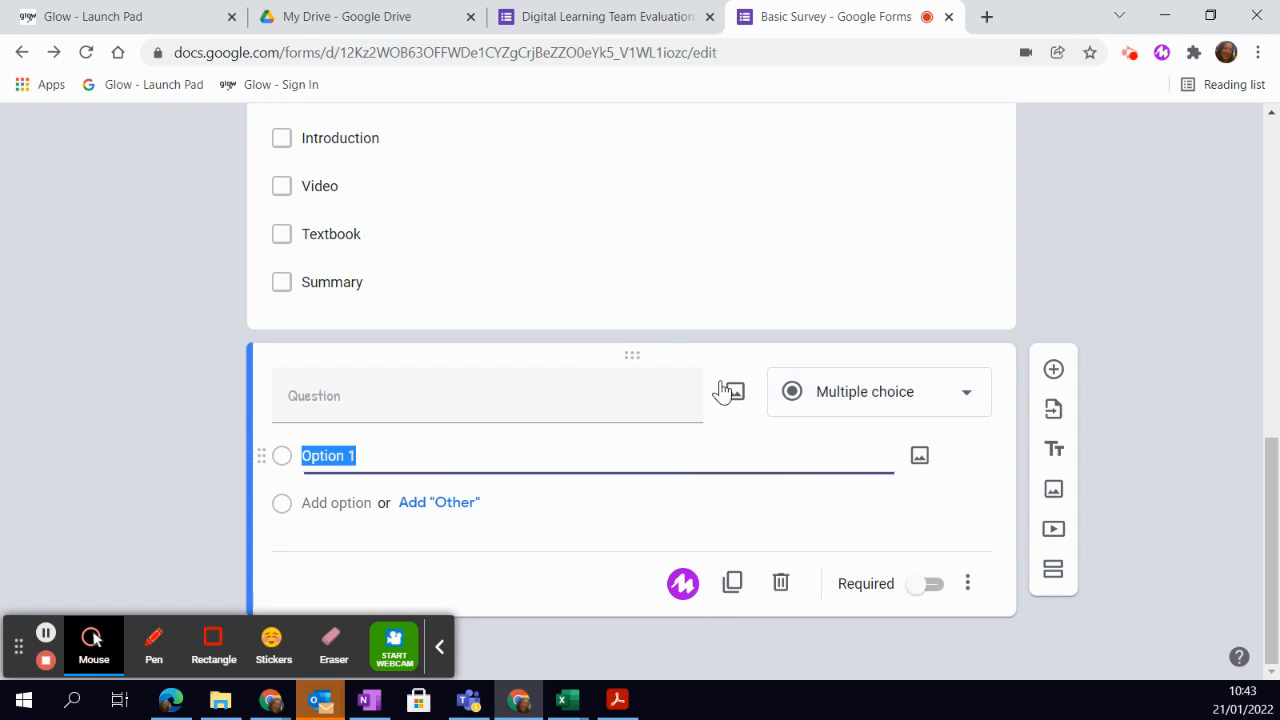
left_click(402, 397)
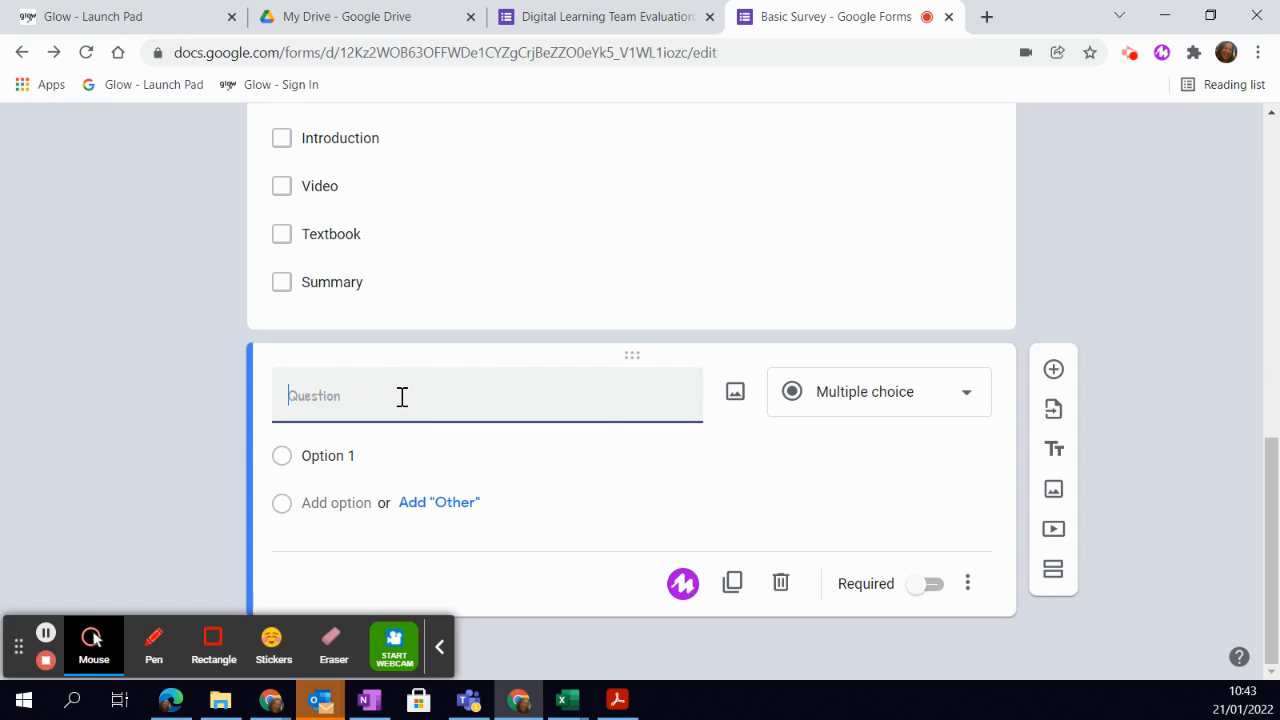
type("Would you like more help")
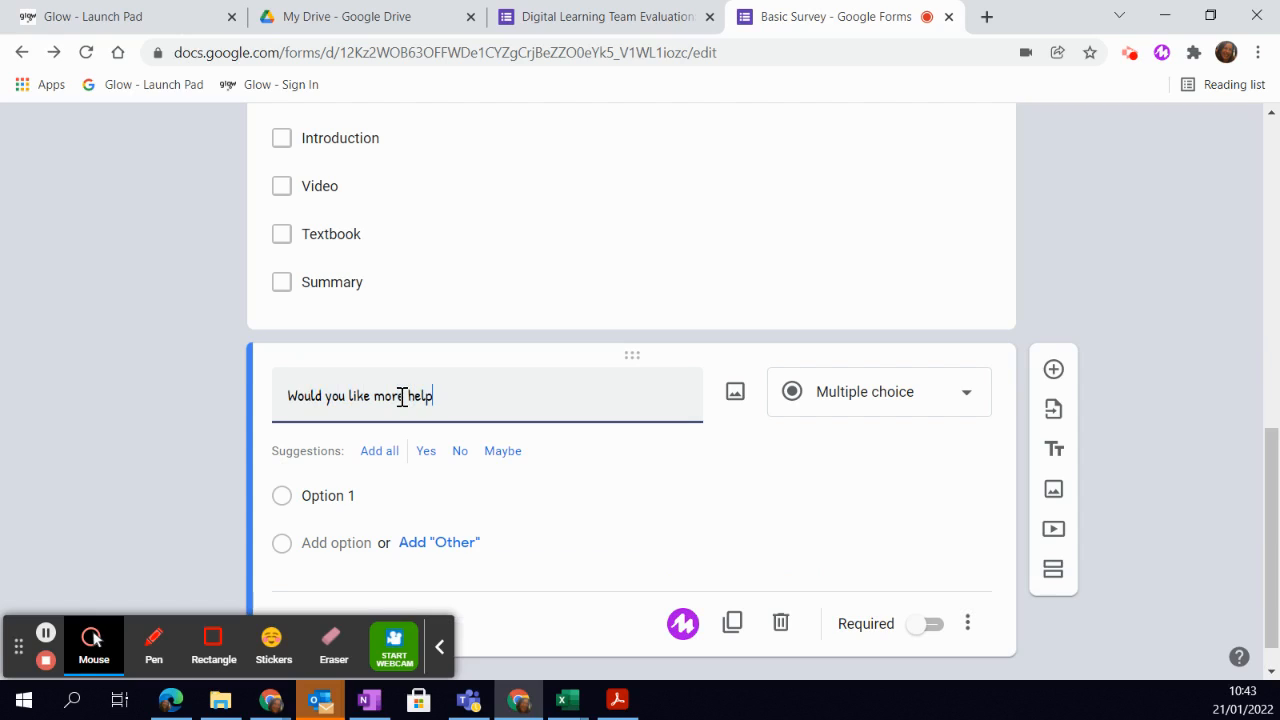
- Add the suggested answers Yes and No, and end the question text with a question mark: "Would you like more help?"
left_click(426, 456)
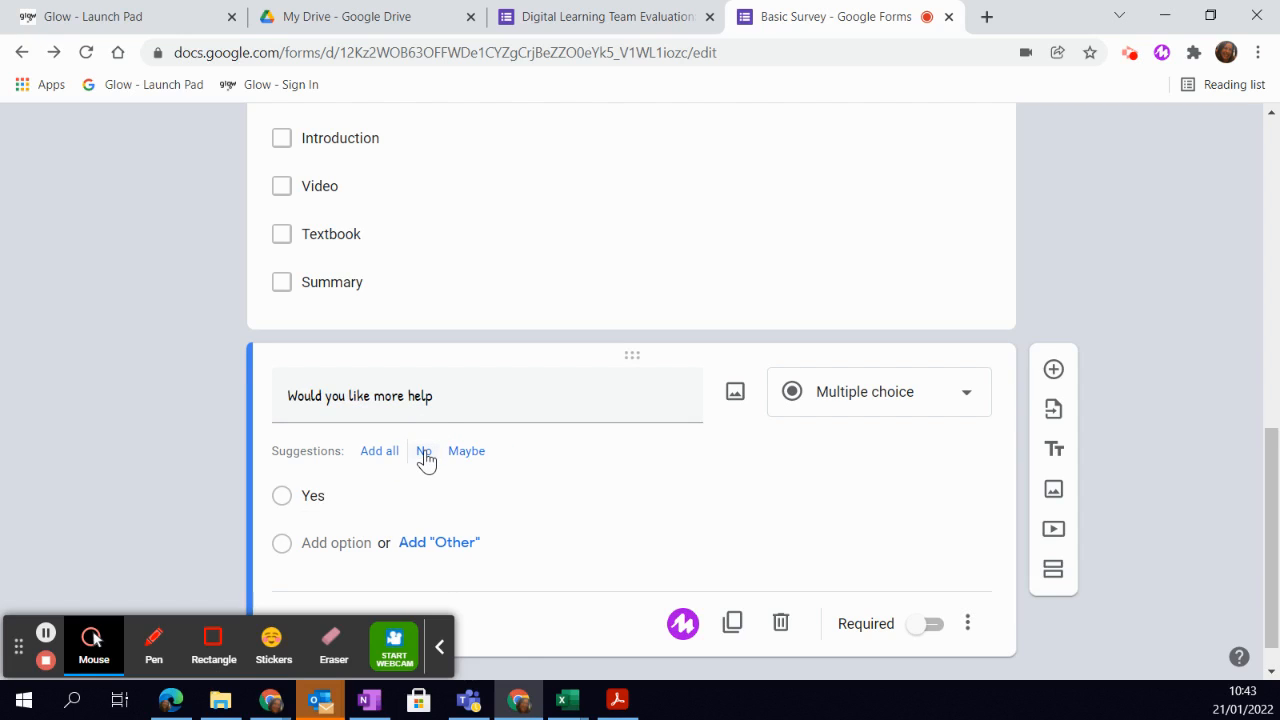
left_click(424, 458)
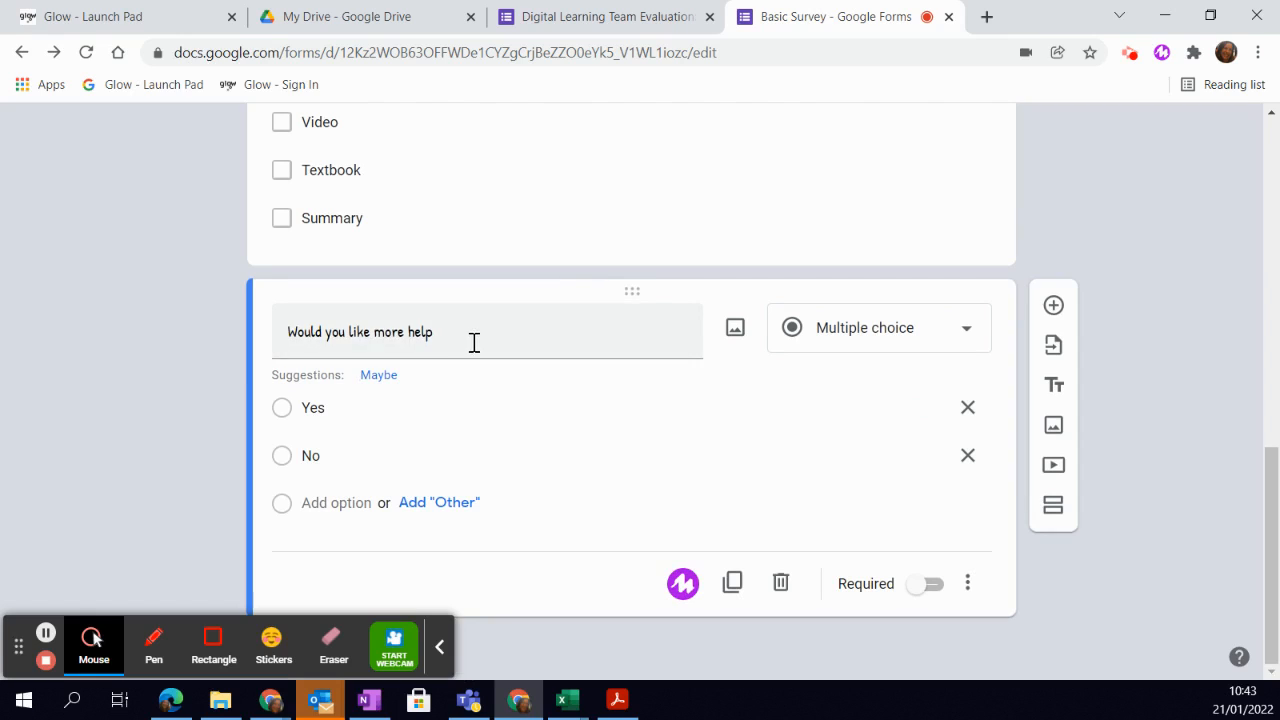
triple_click(474, 342)
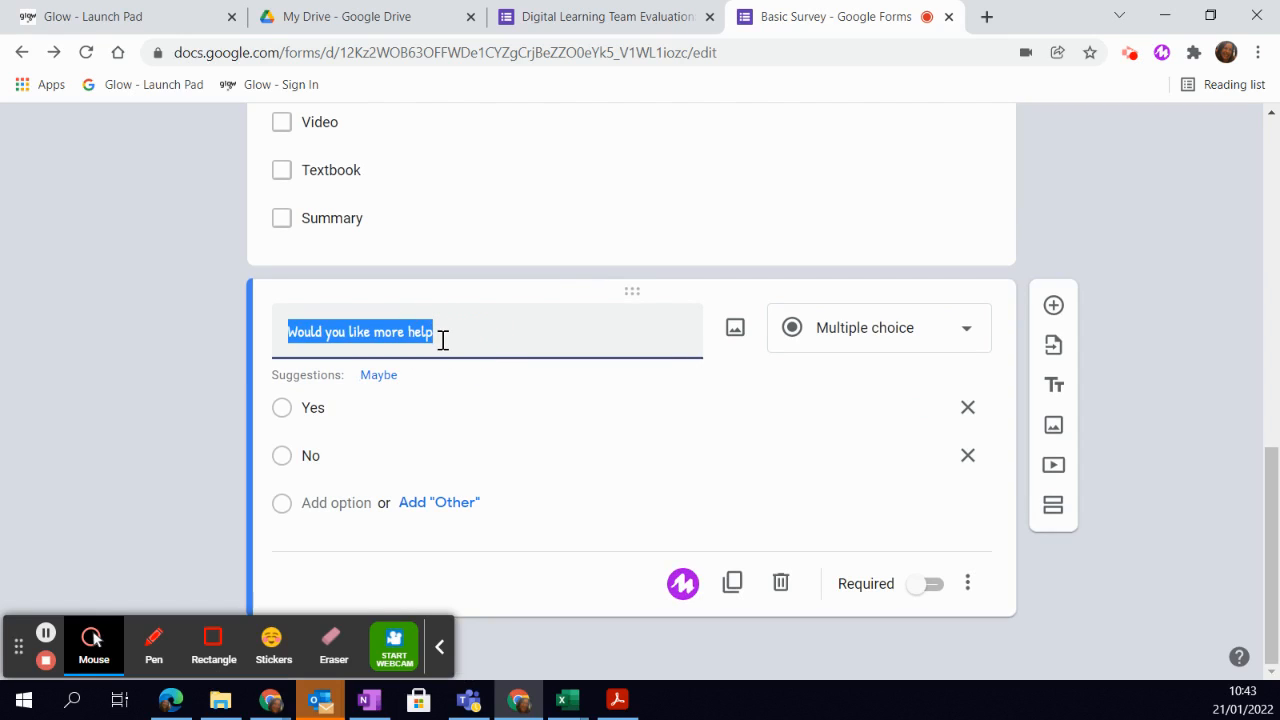
left_click(443, 341)
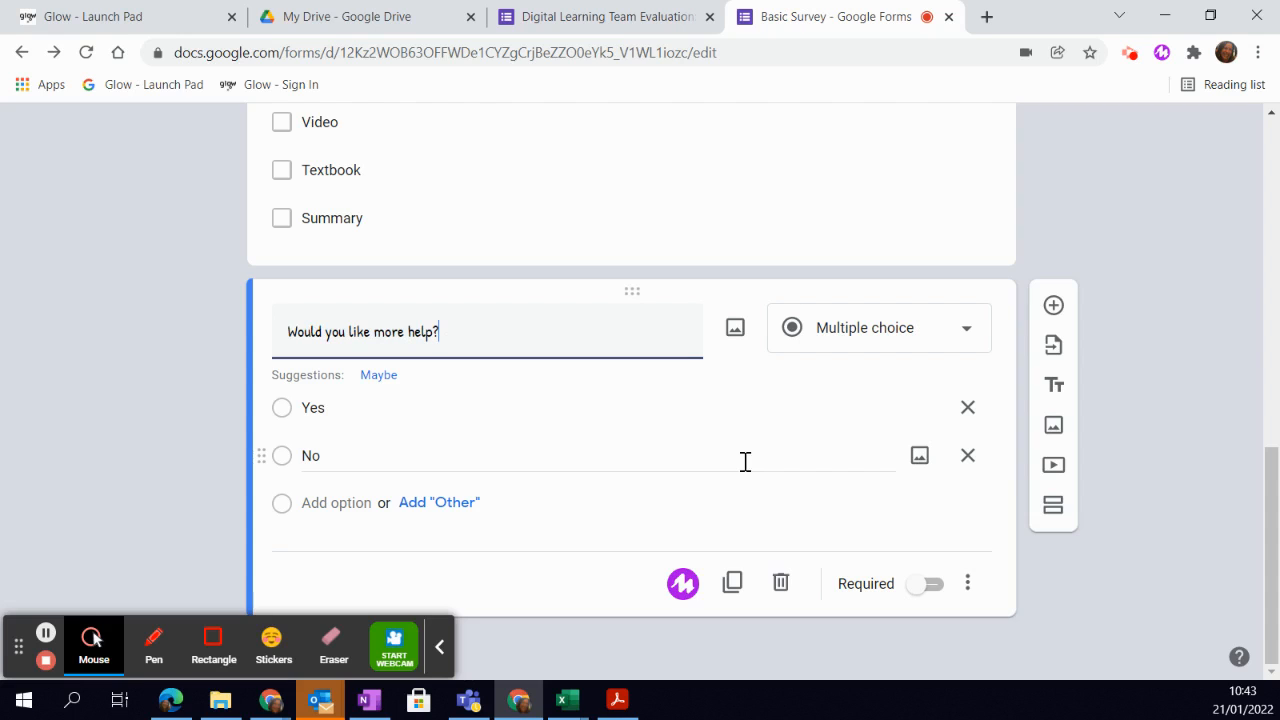
- Duplicate the checkbox question about areas not understood, and move the copy below "Would you like more help?"
scroll(790, 450, "up", 2)
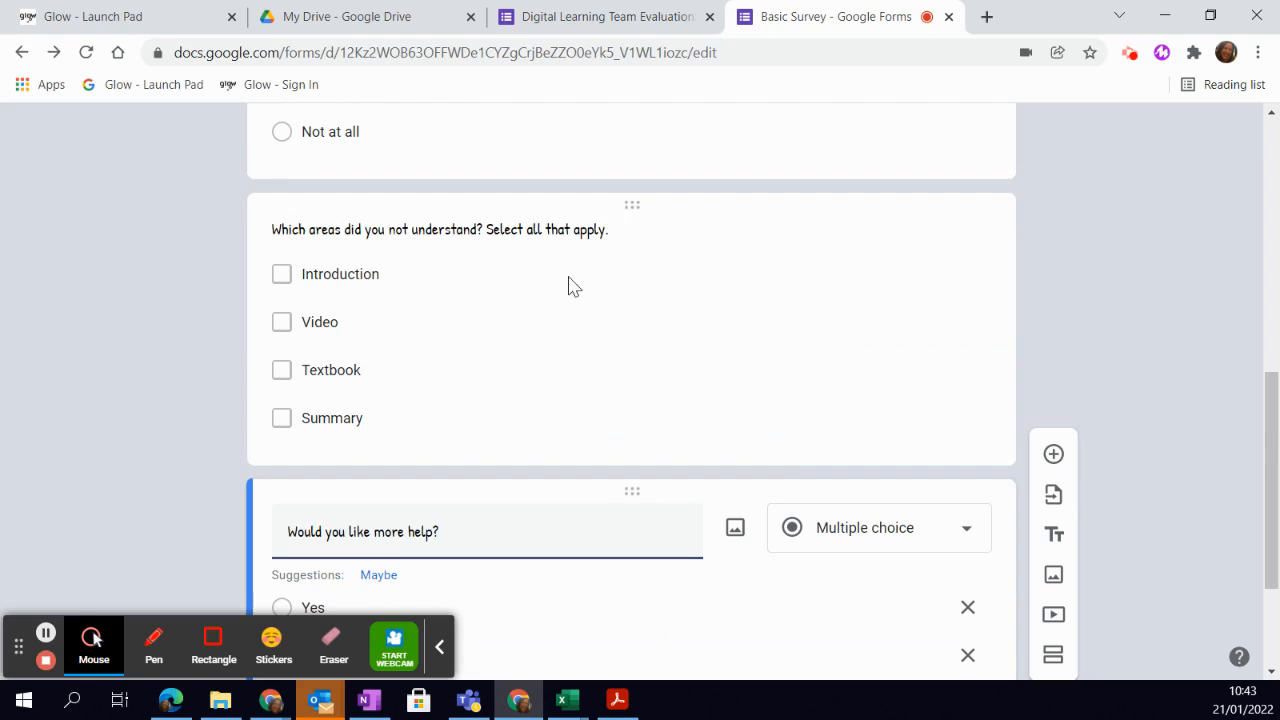
left_click(646, 322)
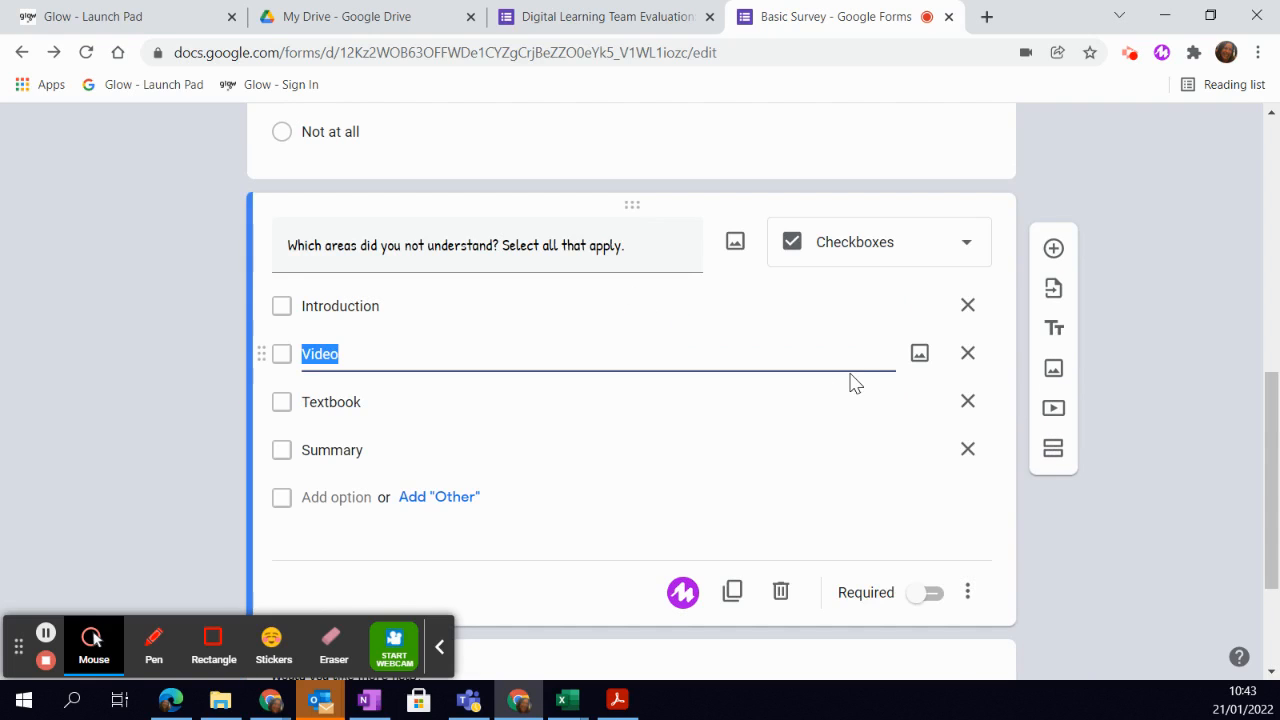
left_click(733, 595)
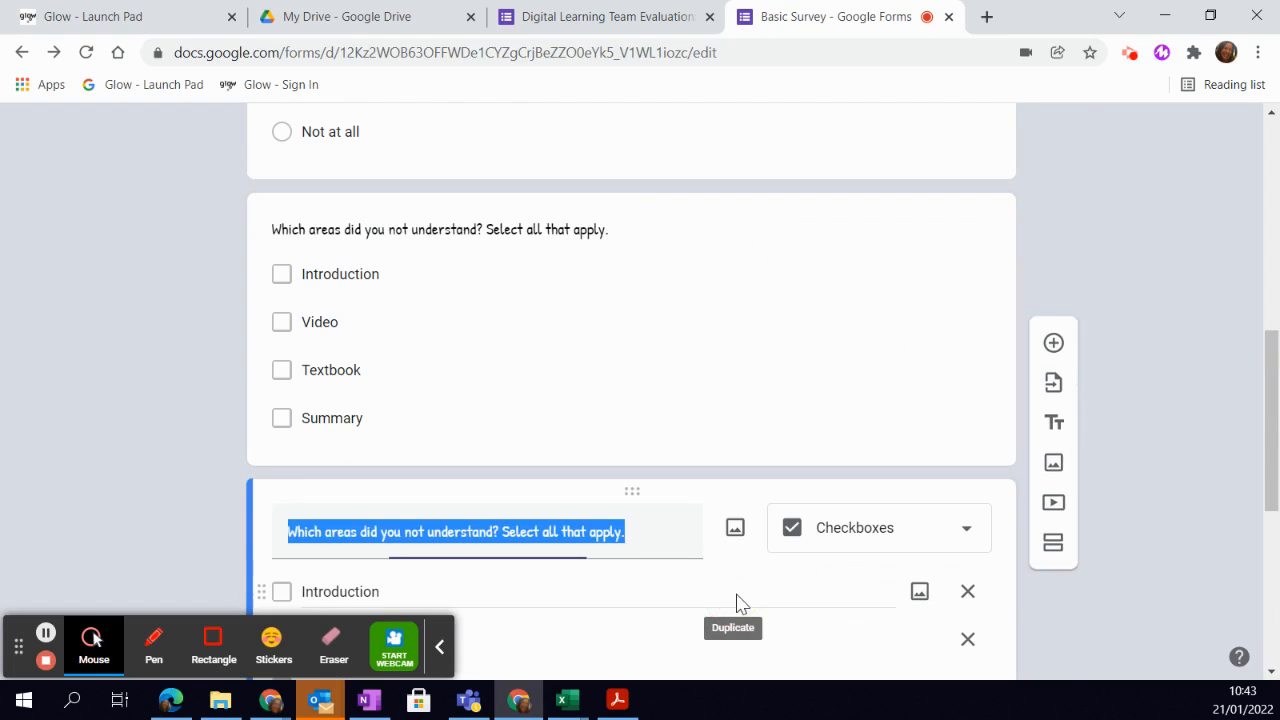
scroll(894, 309, "down", 1)
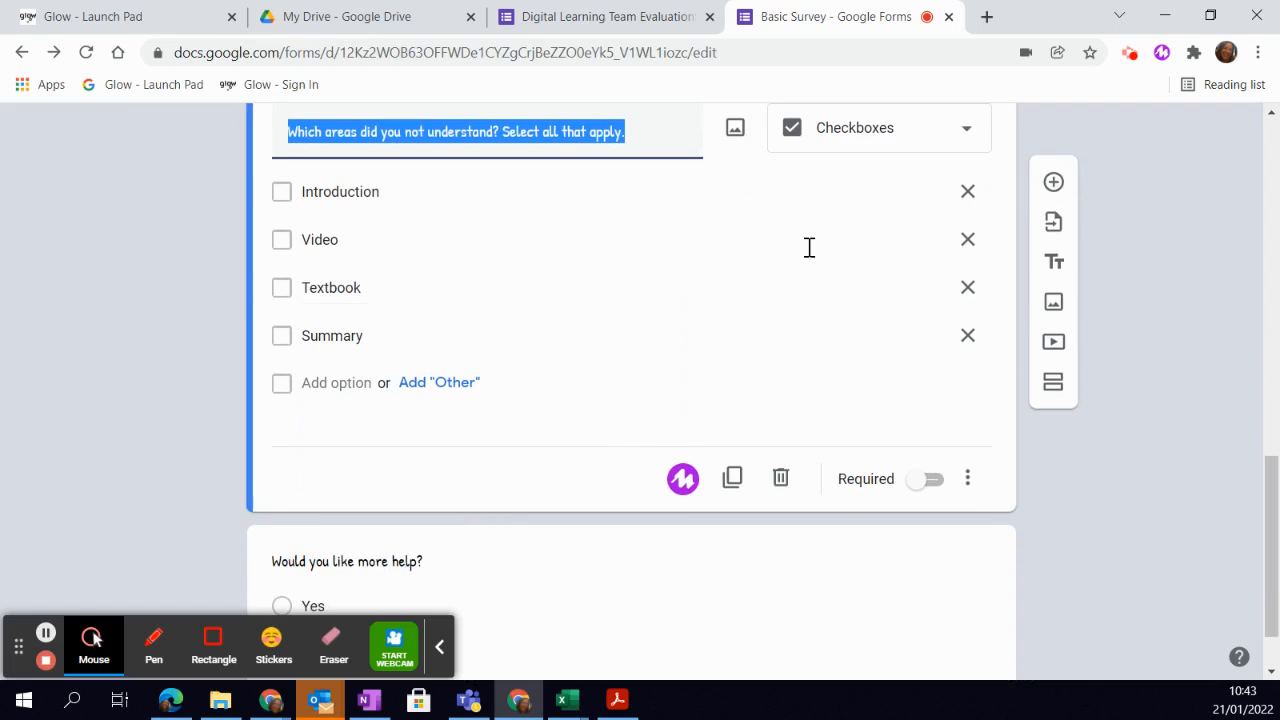
scroll(708, 329, "up", 1)
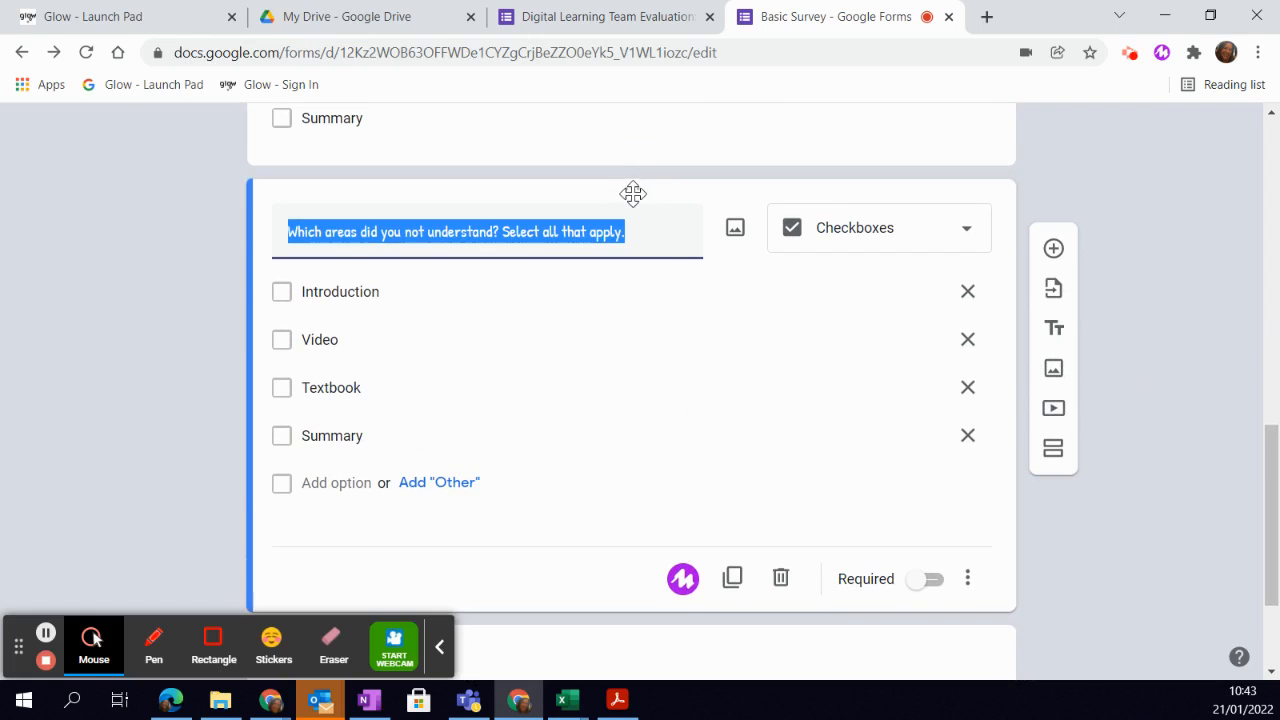
left_click_drag(635, 188, 613, 601)
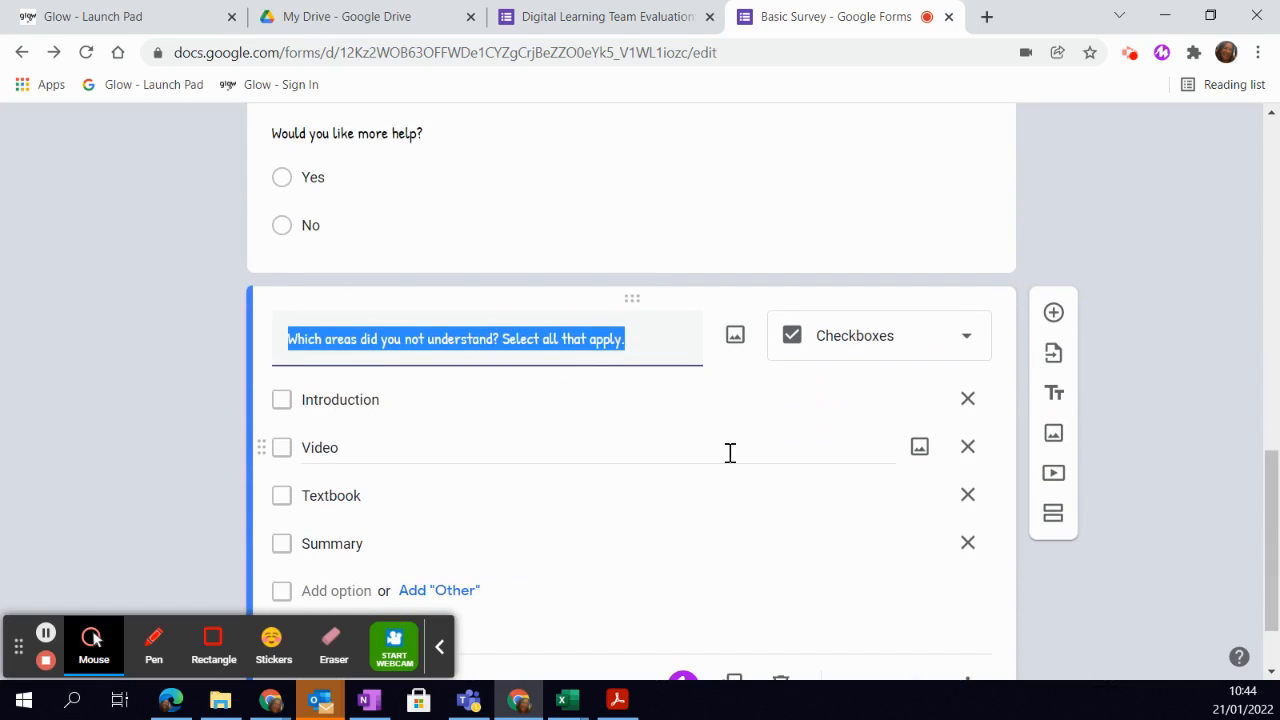
- Replace the duplicated checkbox question's text with "I would like more help with"
left_click(647, 233)
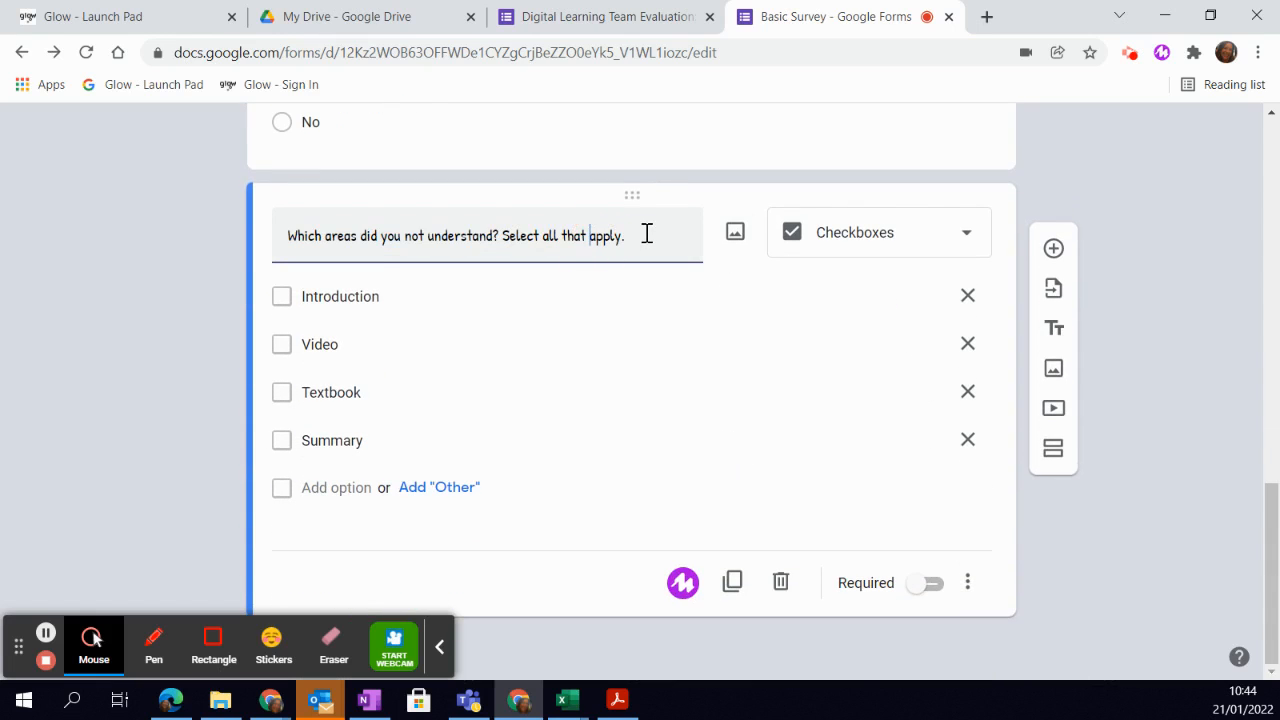
left_click_drag(643, 237, 258, 258)
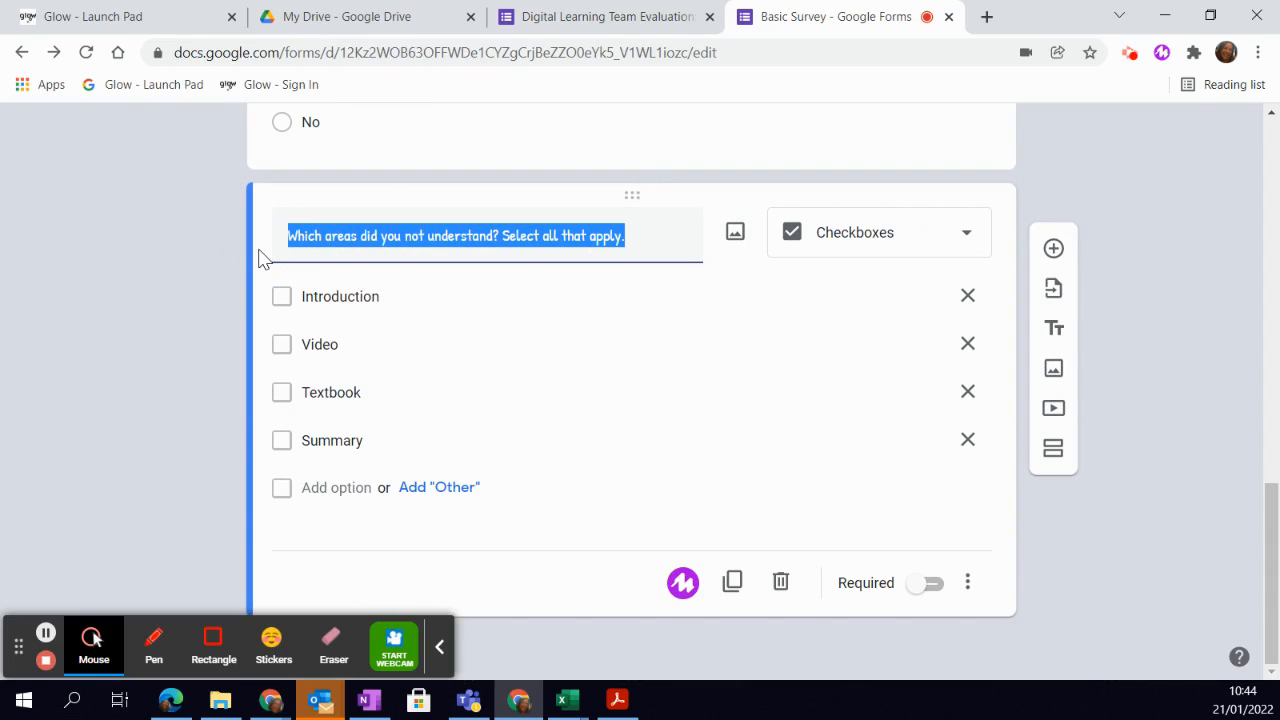
type("Thes")
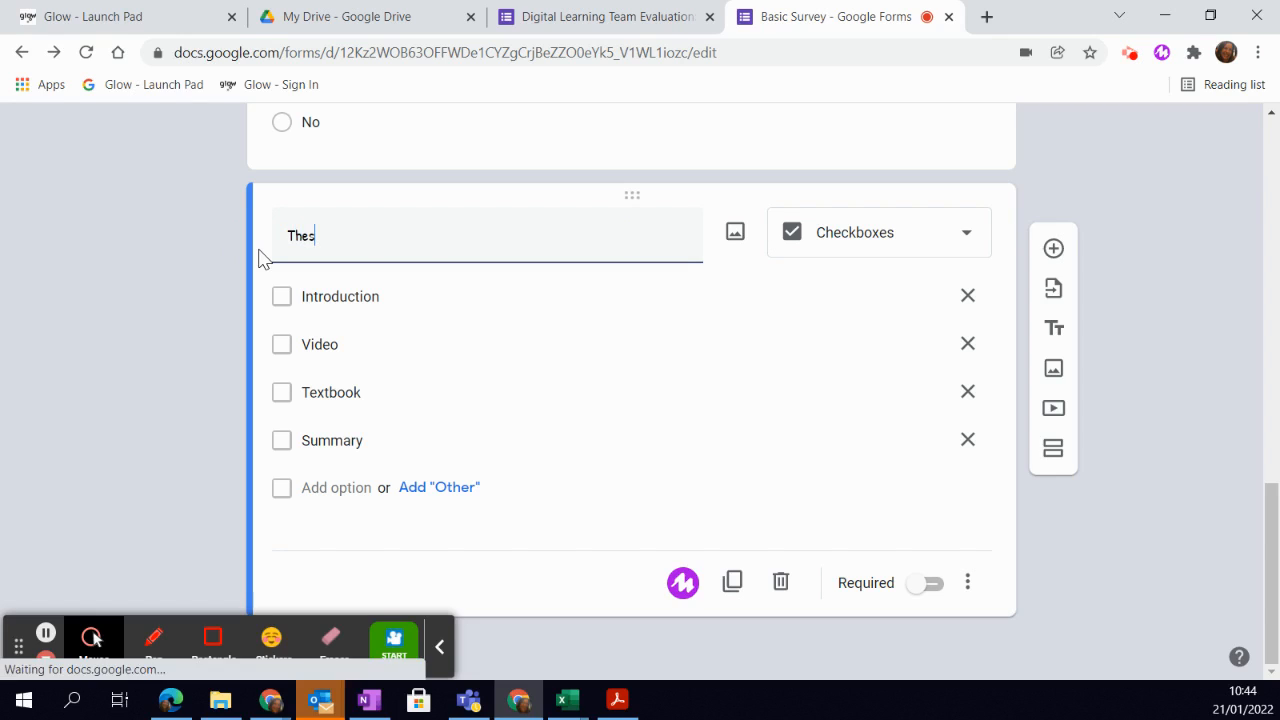
key("BackSpace")
type("I would like more help with")
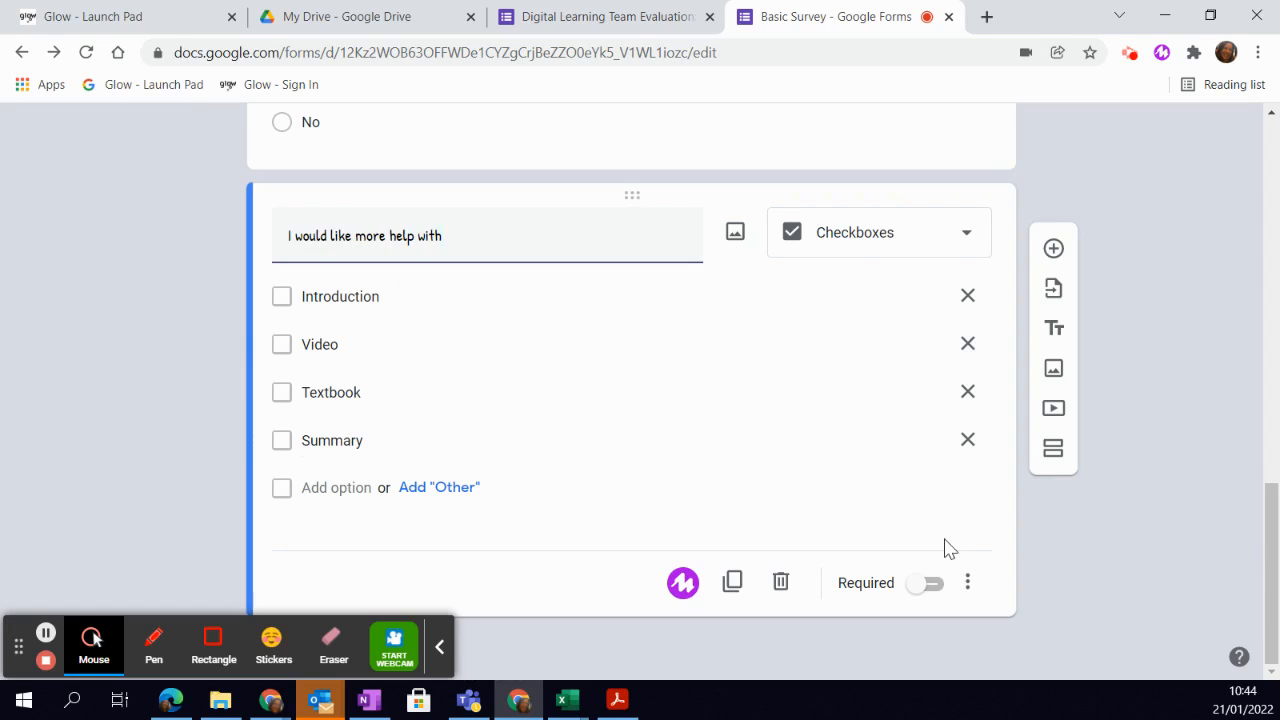
- Add a Paragraph question at the end of the form with the text "Describe what help you require."
left_click(1055, 252)
left_click(970, 412)
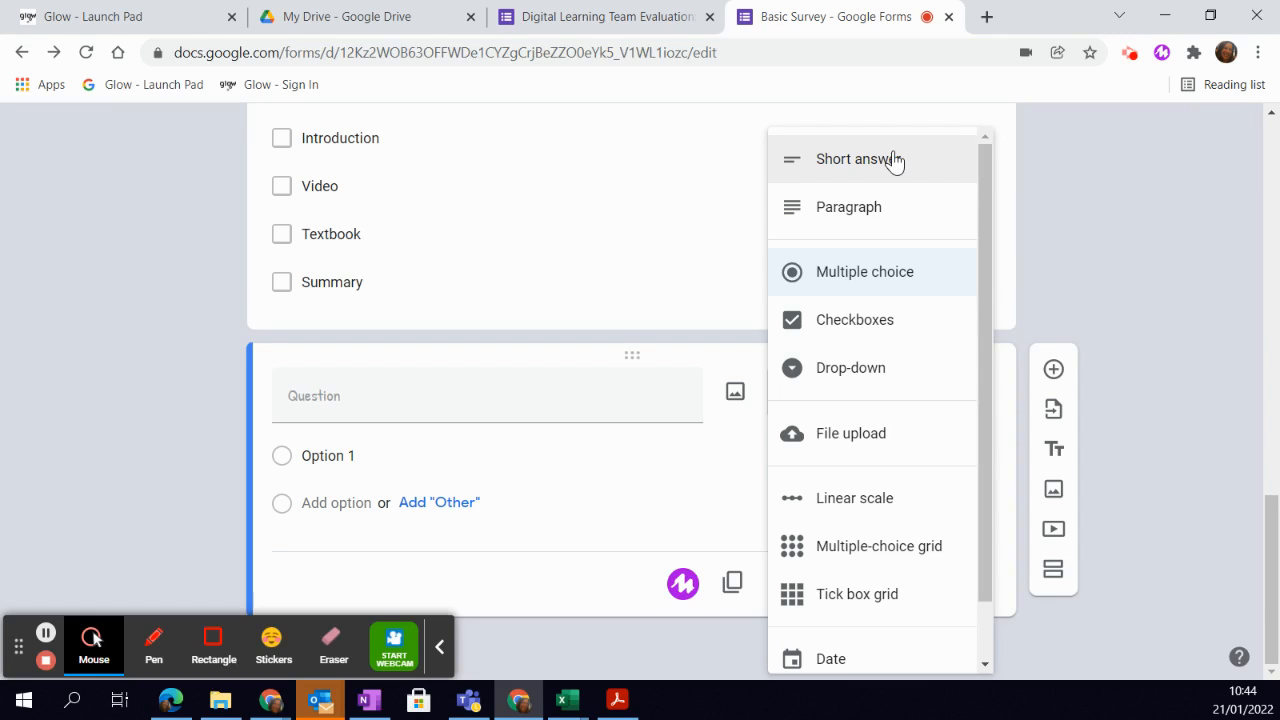
left_click(866, 222)
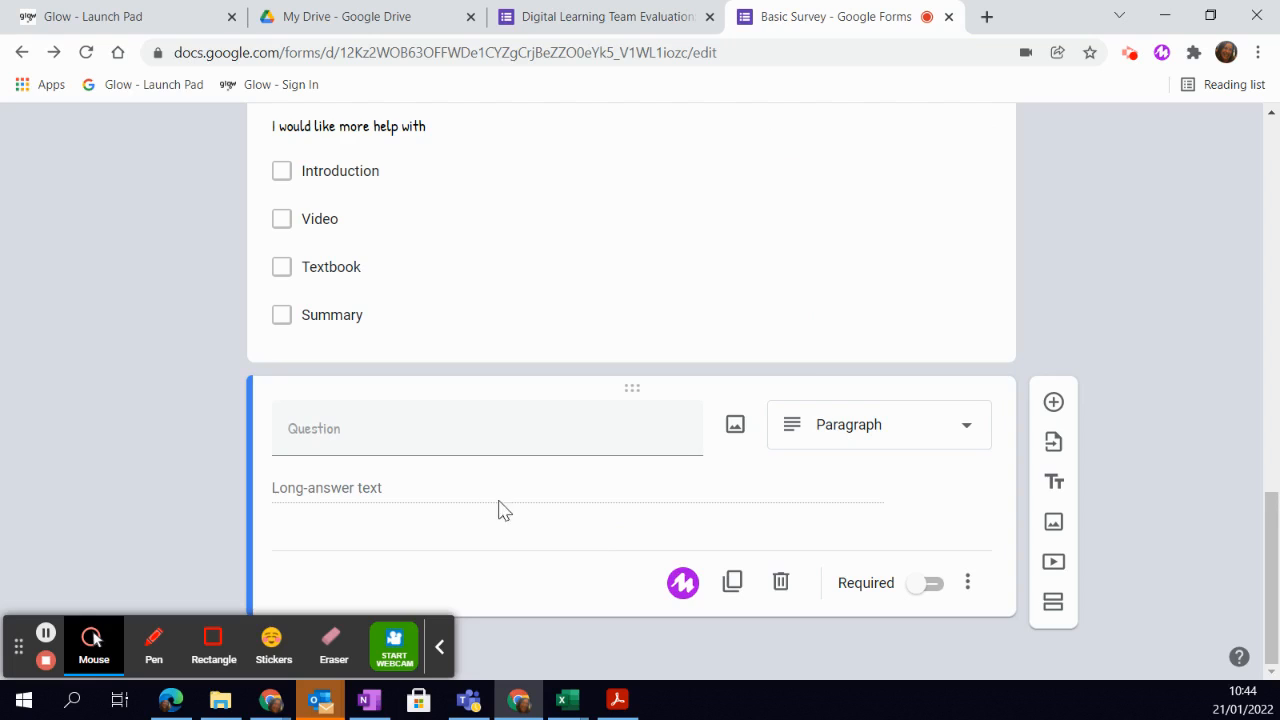
left_click(458, 429)
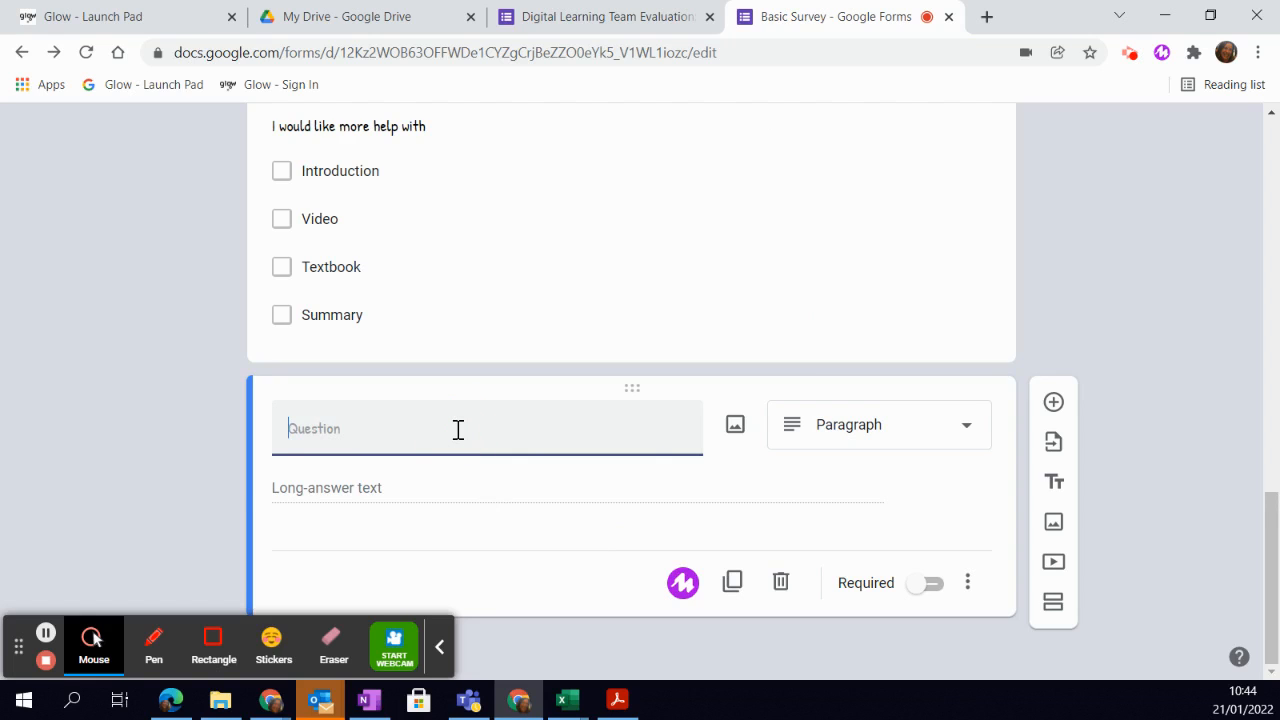
type("Describe what help you requi")
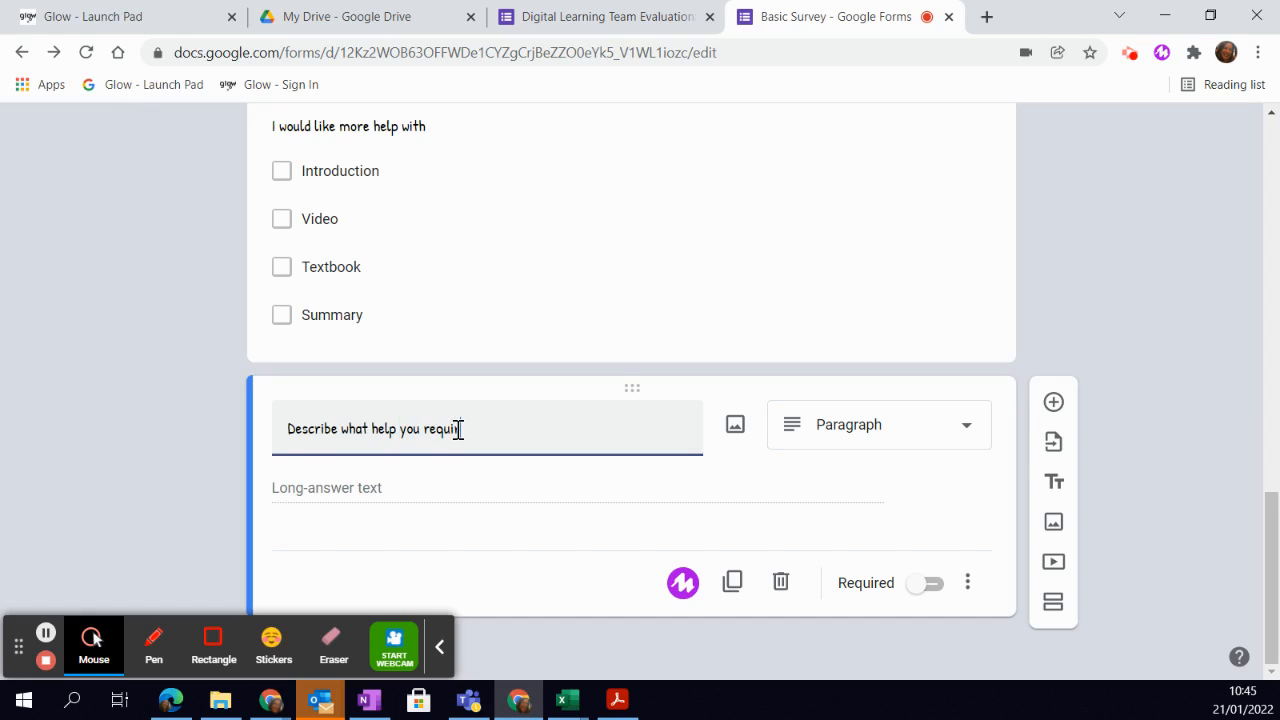
type(".")
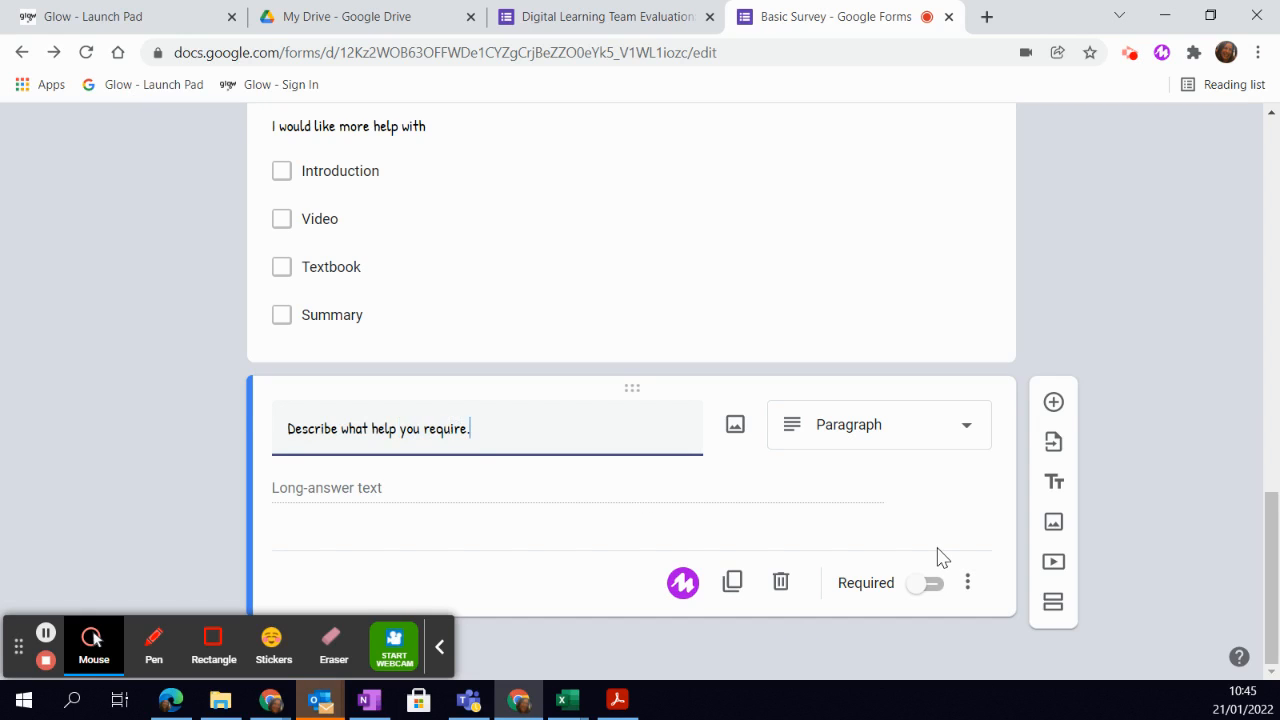
- Open the form's preview and look through all the questions from the header to the final paragraph question
scroll(939, 548, "up", 2)
scroll(939, 548, "up", 10)
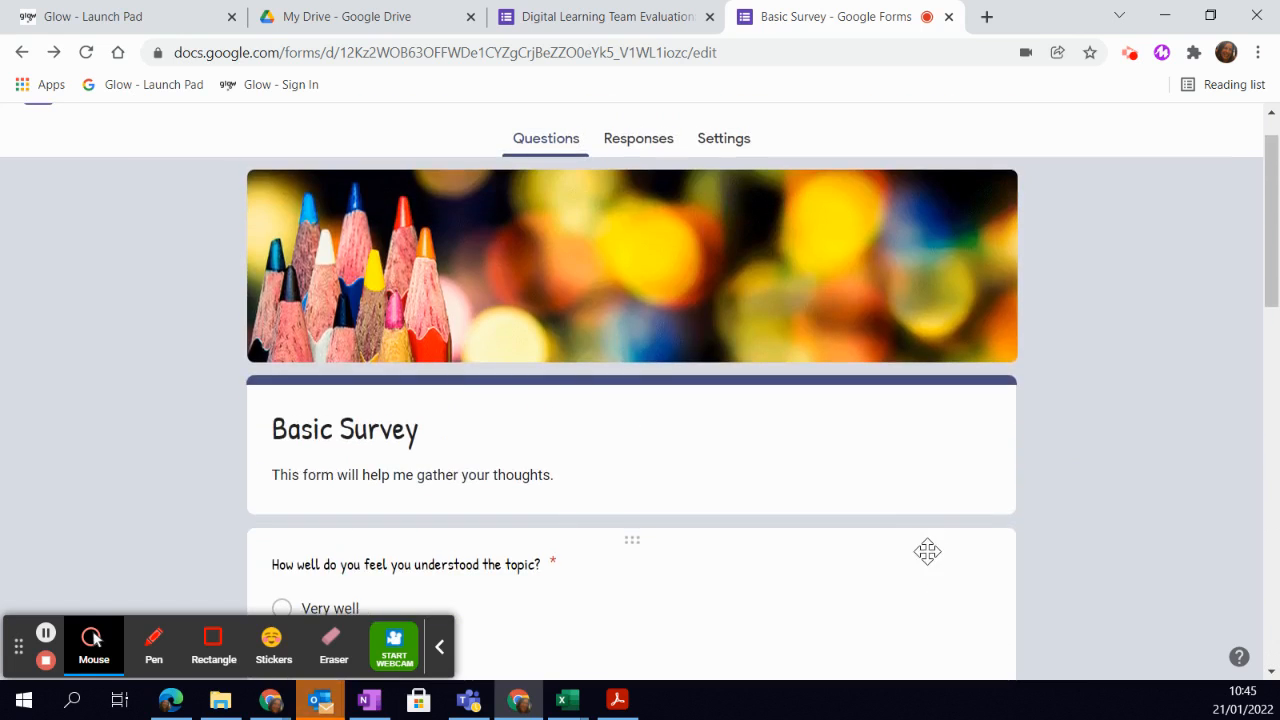
scroll(922, 526, "up", 1)
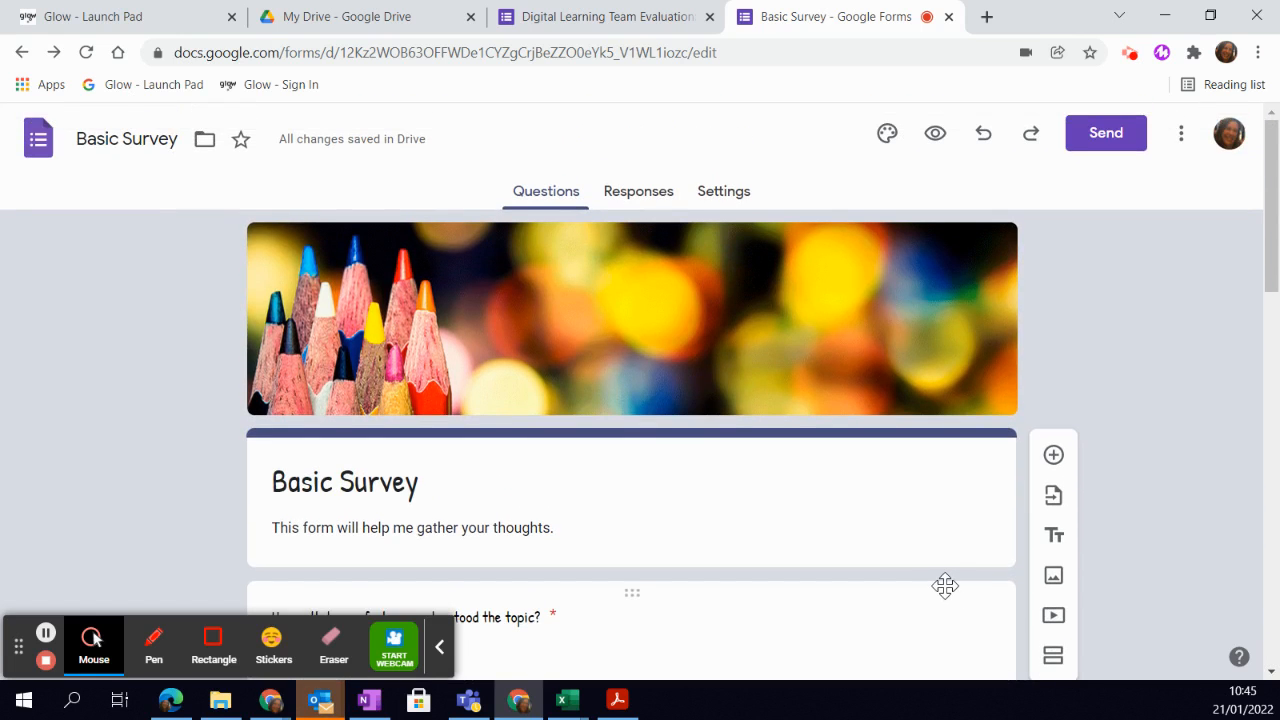
left_click(936, 135)
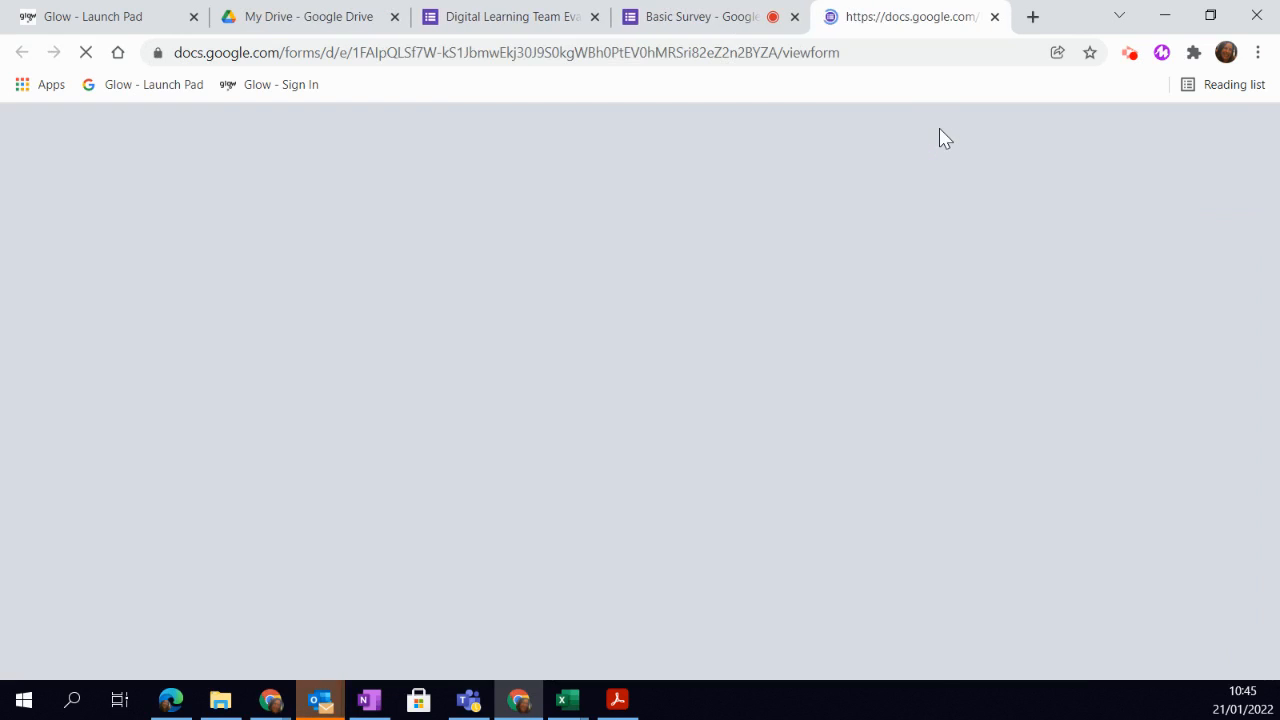
scroll(915, 300, "down", 3)
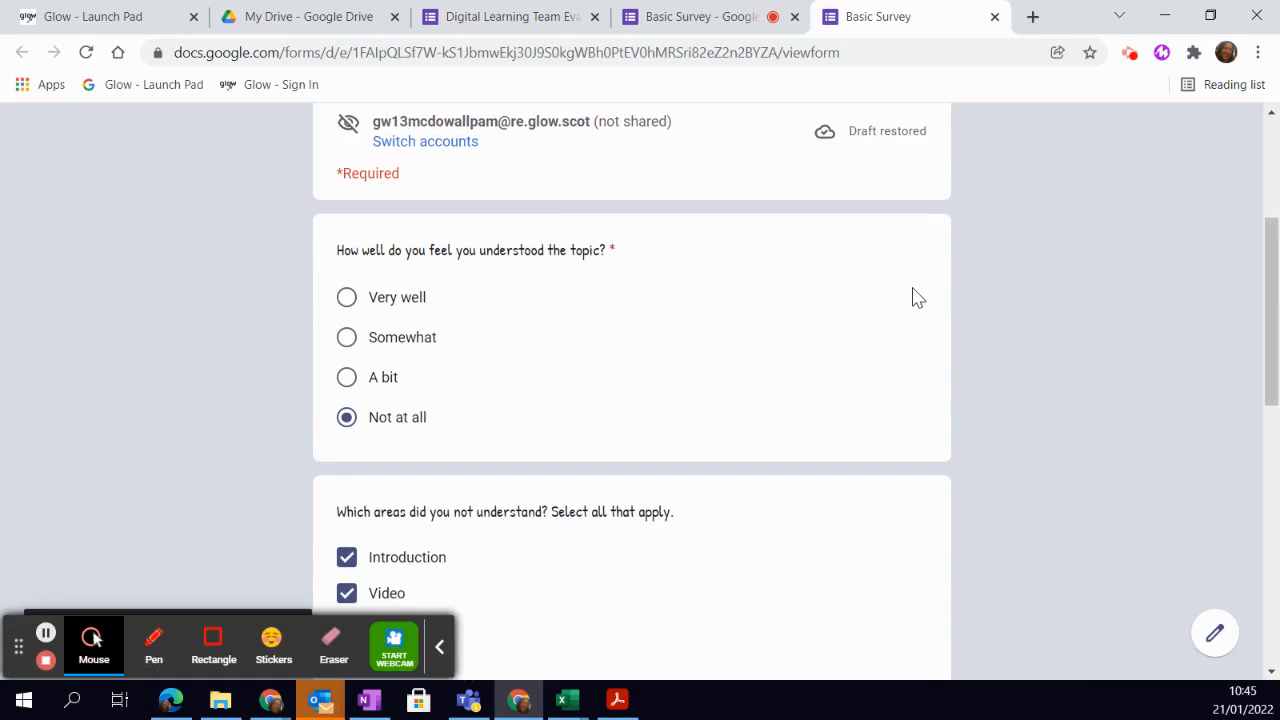
scroll(915, 297, "down", 2)
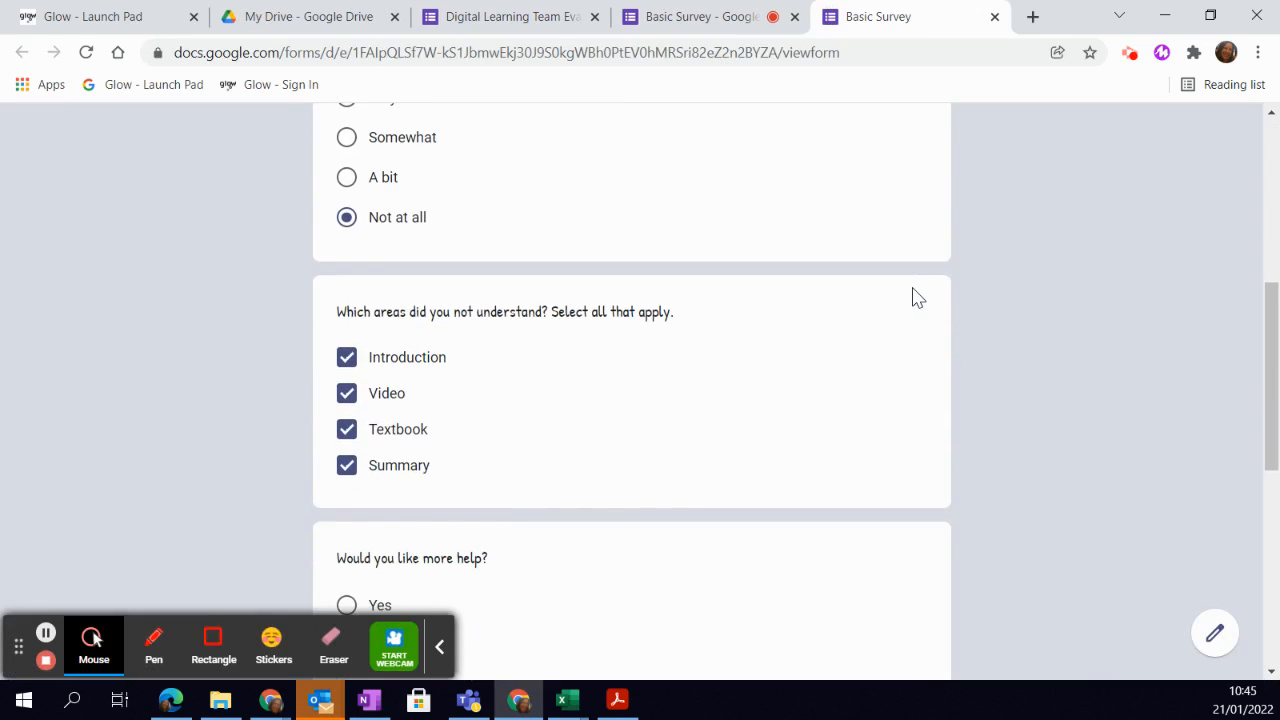
scroll(917, 292, "up", 2)
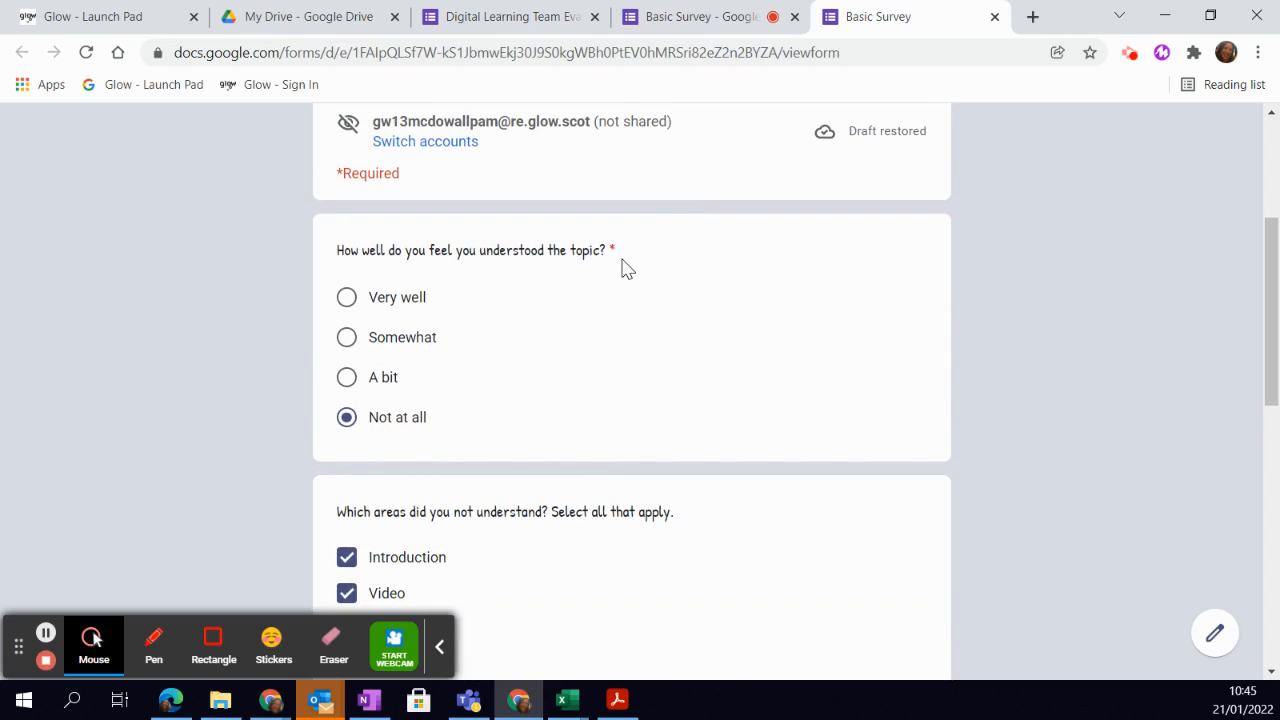
scroll(798, 395, "down", 6)
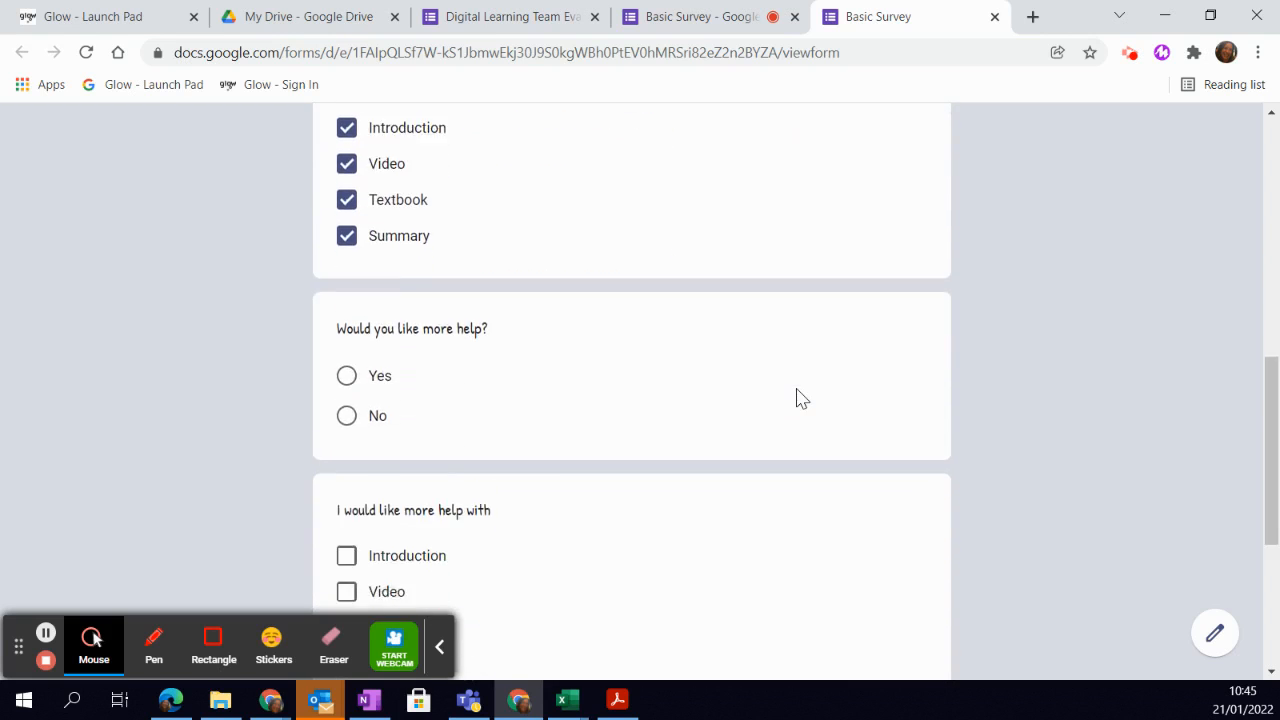
scroll(798, 395, "down", 2)
scroll(800, 395, "up", 8)
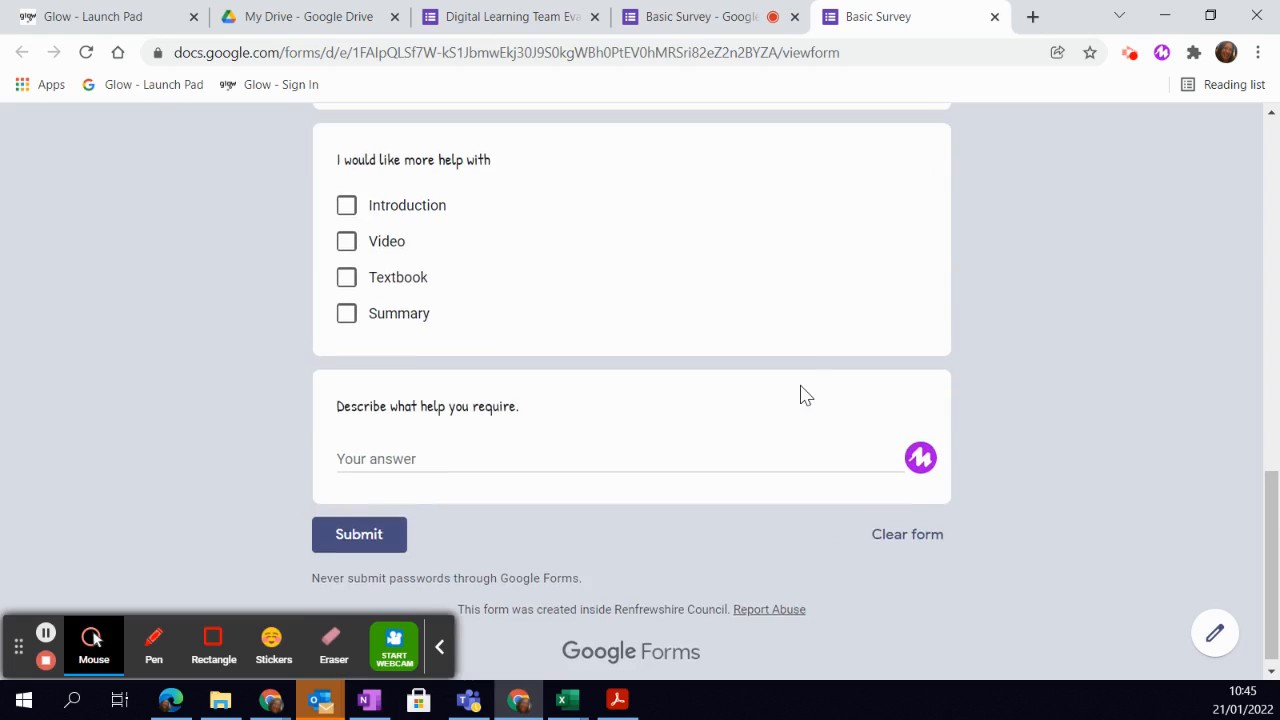
scroll(800, 395, "up", 3)
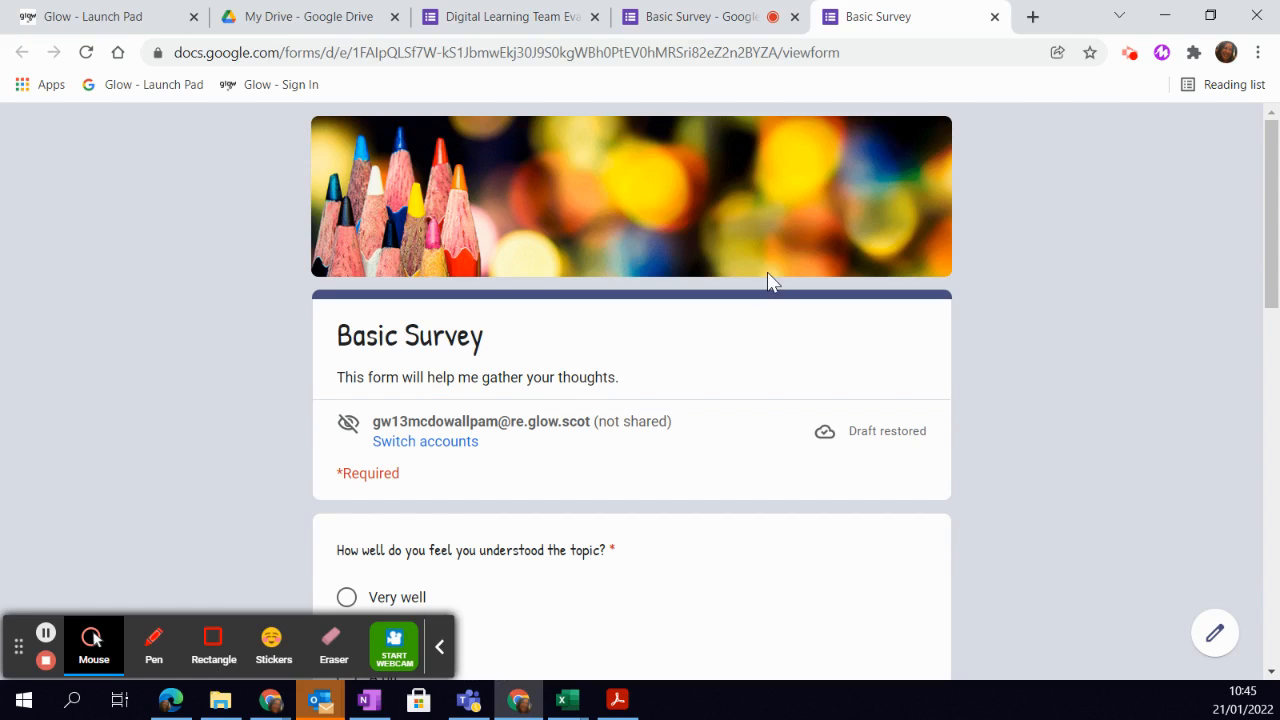
- Return to the form editor and make the questions "Which areas did you not understand? Select all that apply." and "Would you like more help?" required
left_click(740, 12)
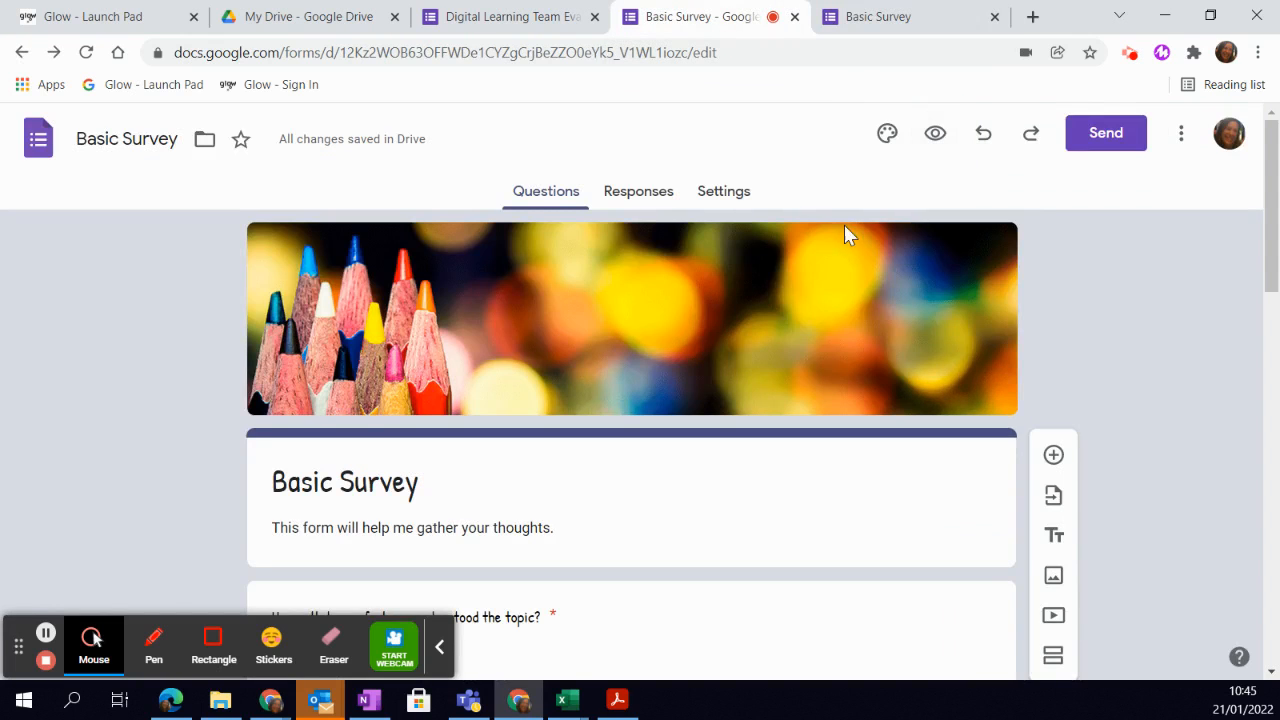
scroll(851, 289, "down", 4)
scroll(853, 290, "down", 3)
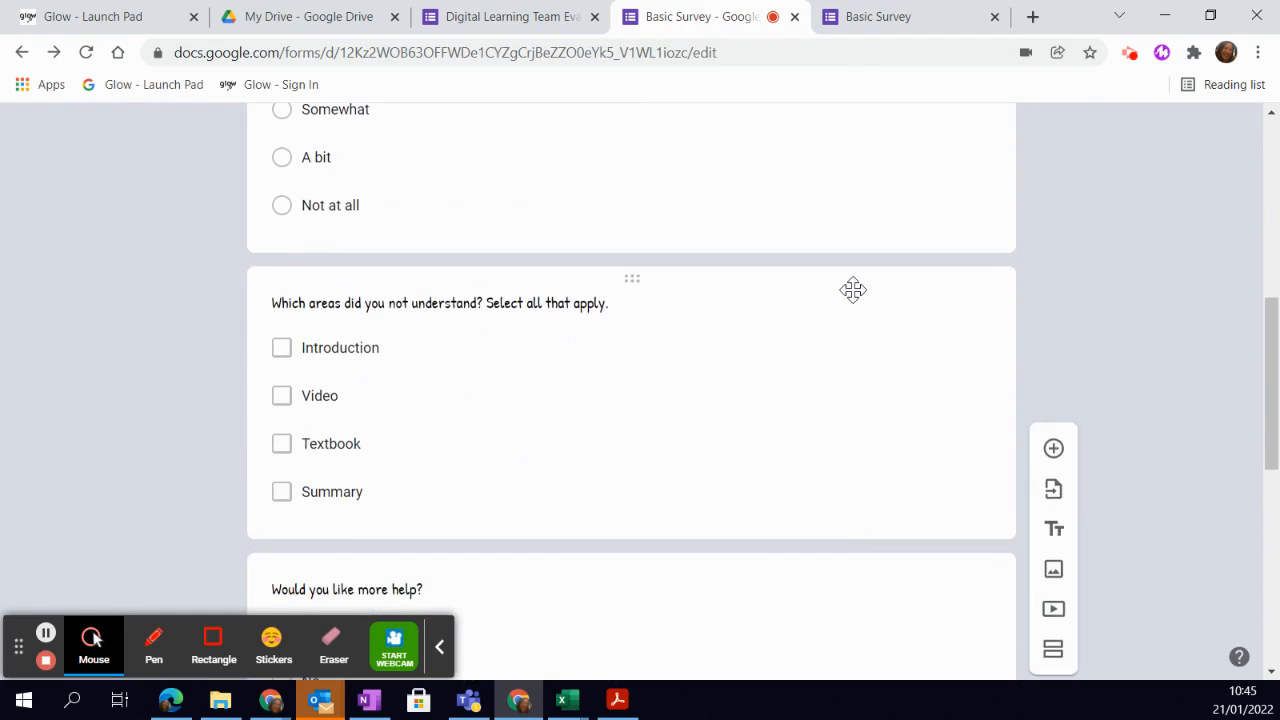
left_click(837, 297)
left_click(930, 568)
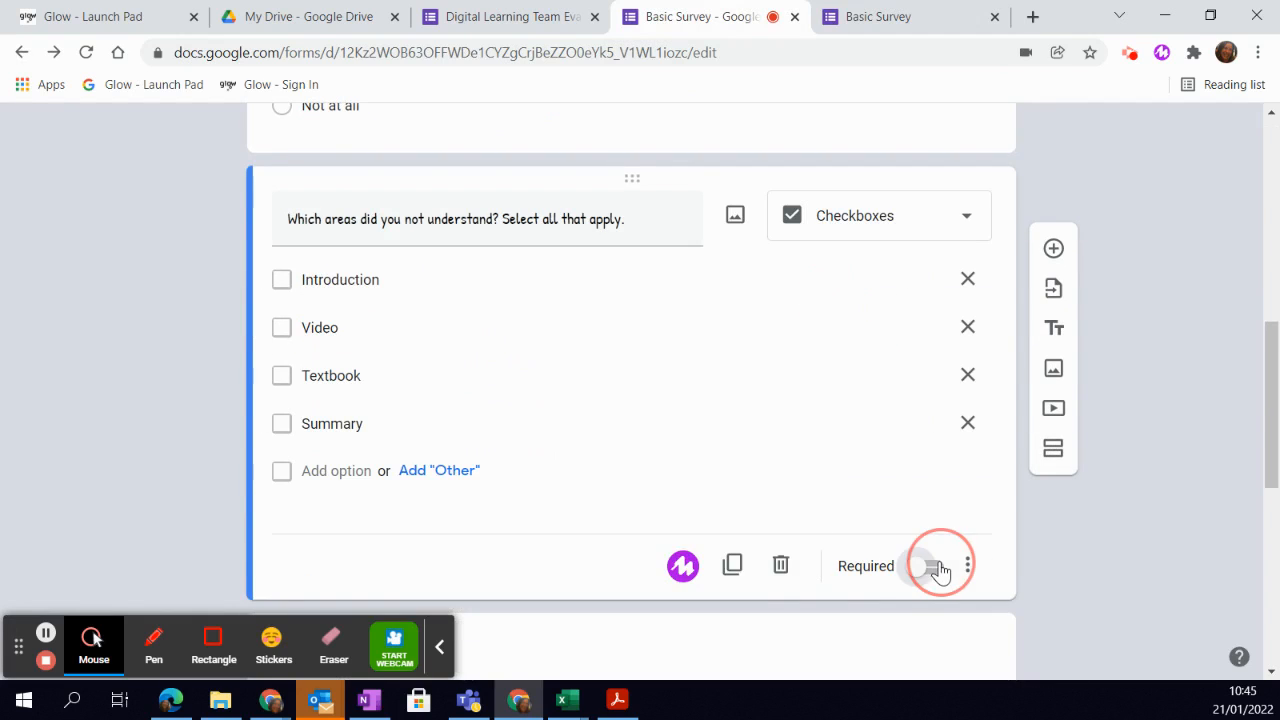
scroll(871, 446, "down", 4)
left_click(870, 343)
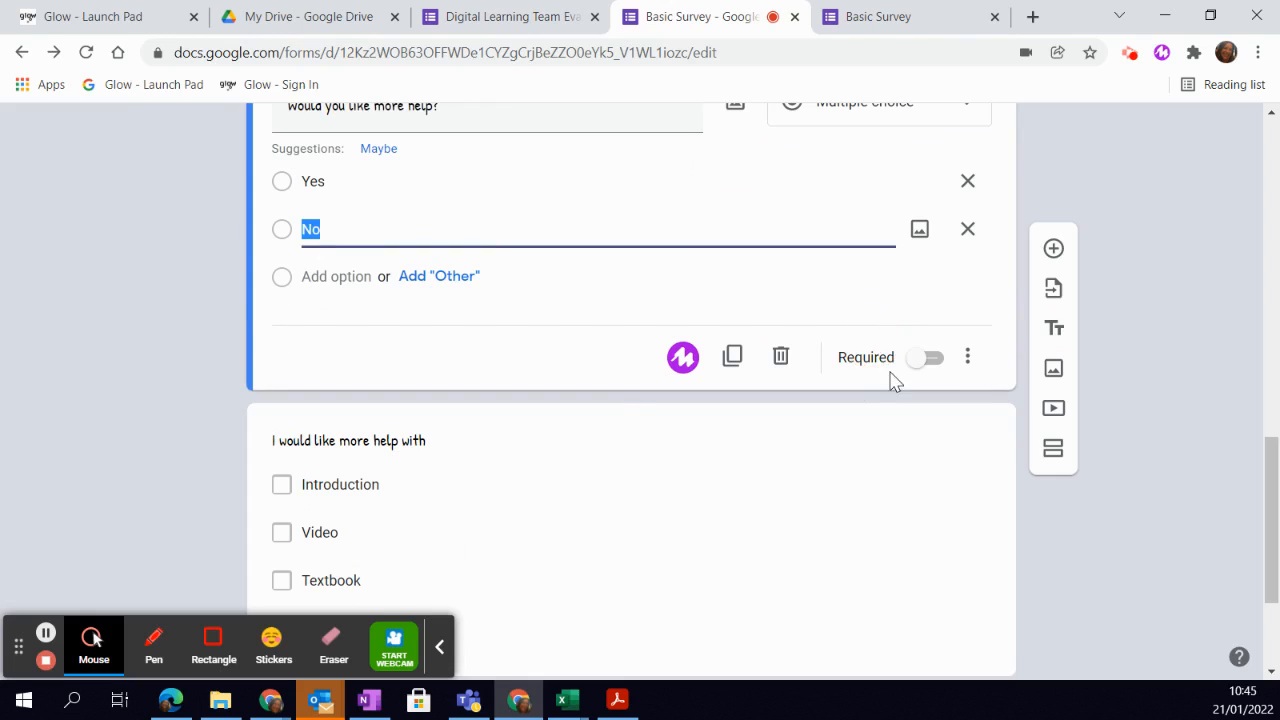
left_click(932, 357)
- Make the "I would like more help with" checkbox question and the "Describe what help you require." paragraph question required
scroll(890, 470, "down", 2)
left_click(897, 429)
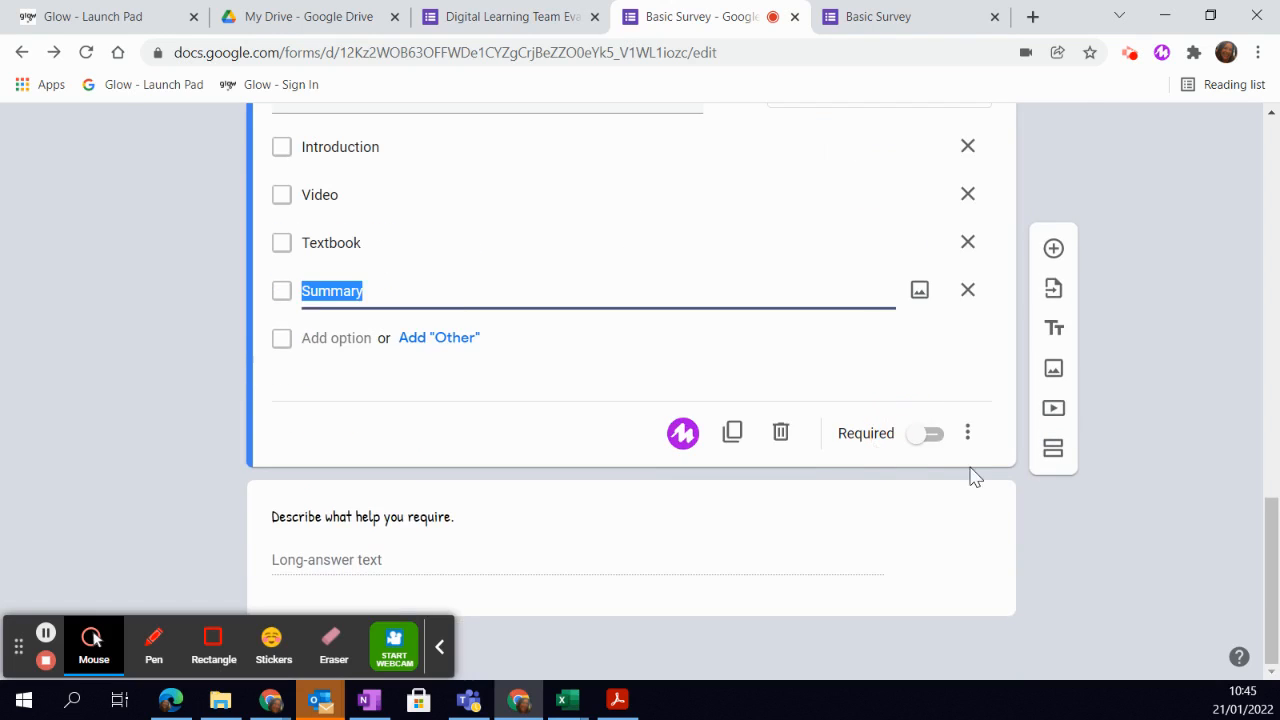
left_click(929, 434)
left_click(915, 530)
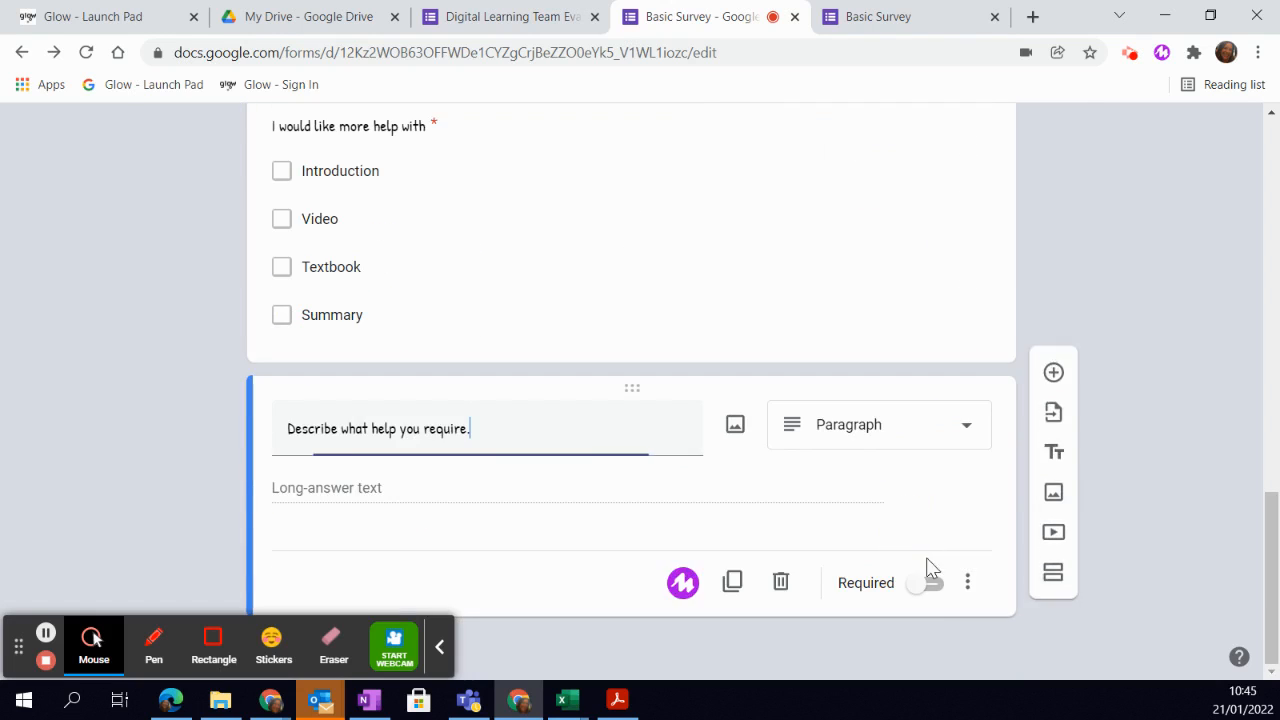
left_click(930, 584)
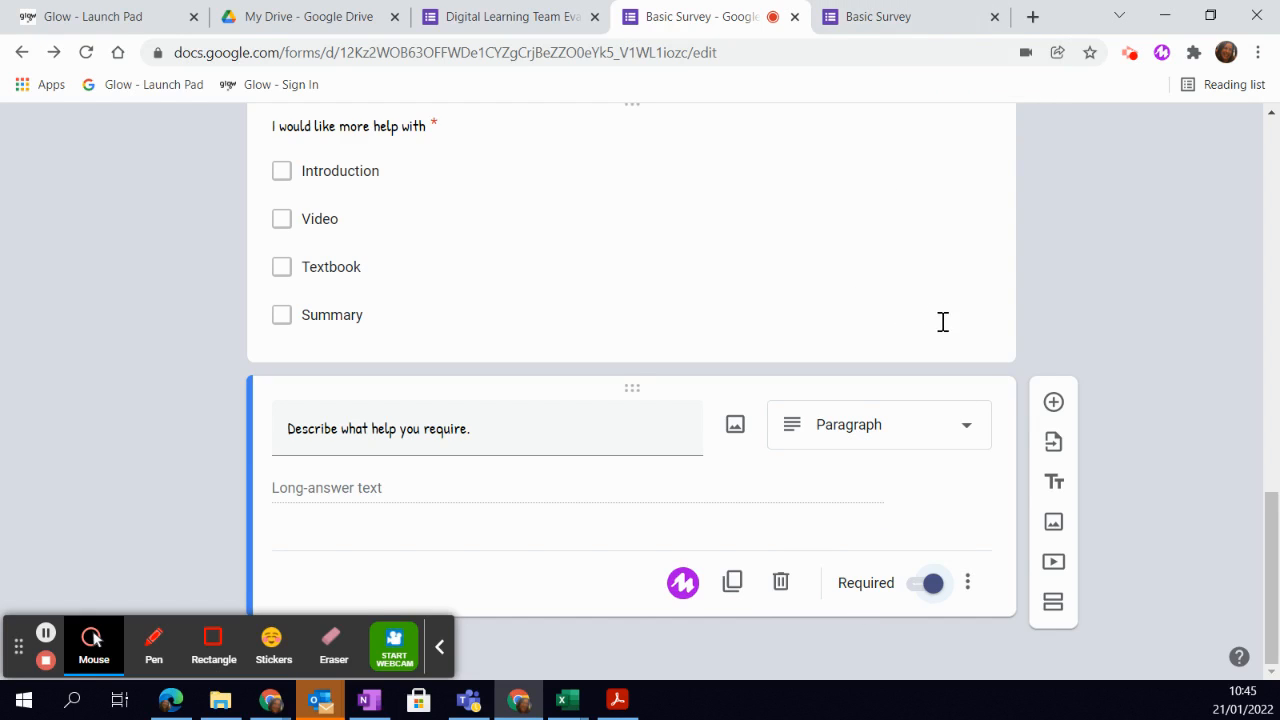
scroll(943, 320, "up", 1)
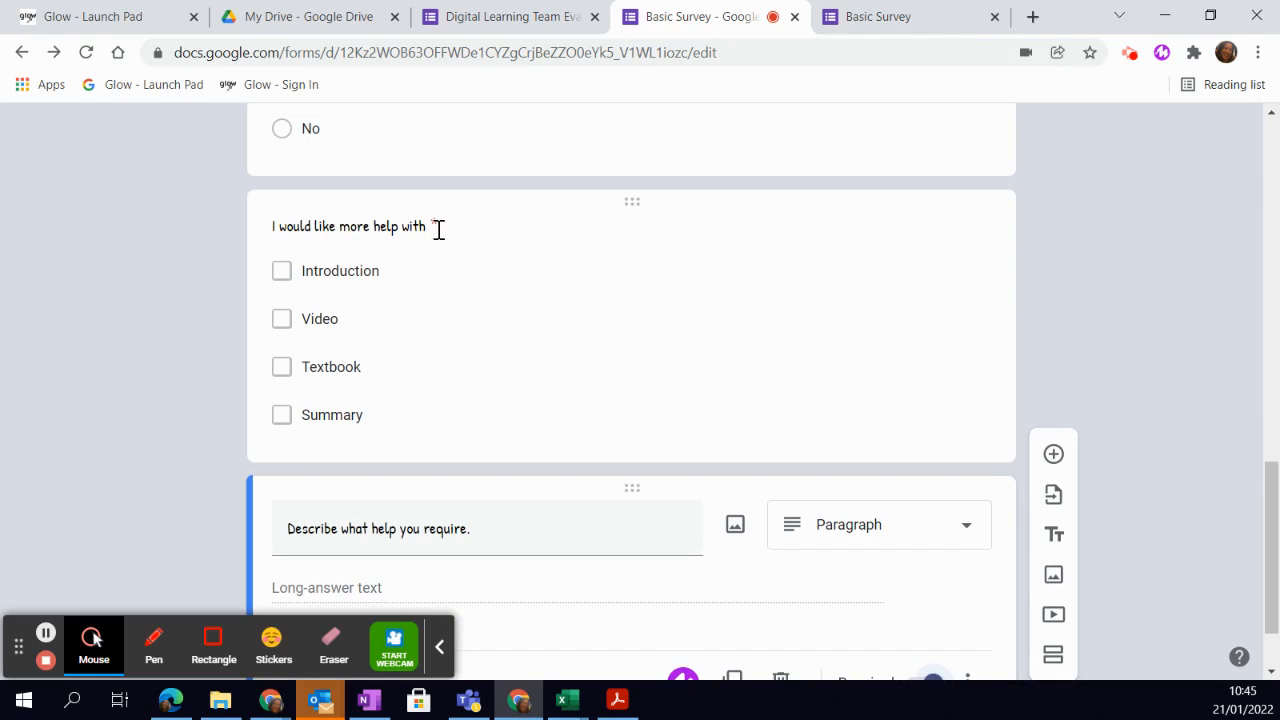
scroll(860, 335, "up", 10)
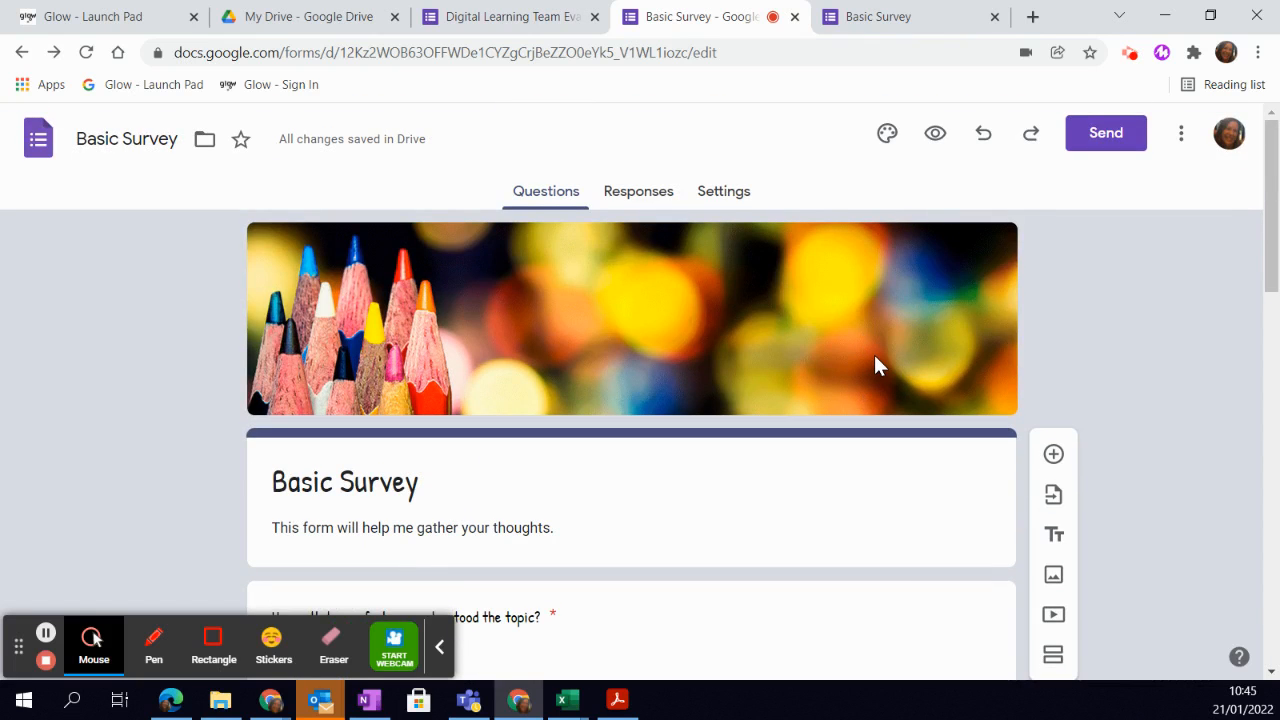
left_click(45, 660)
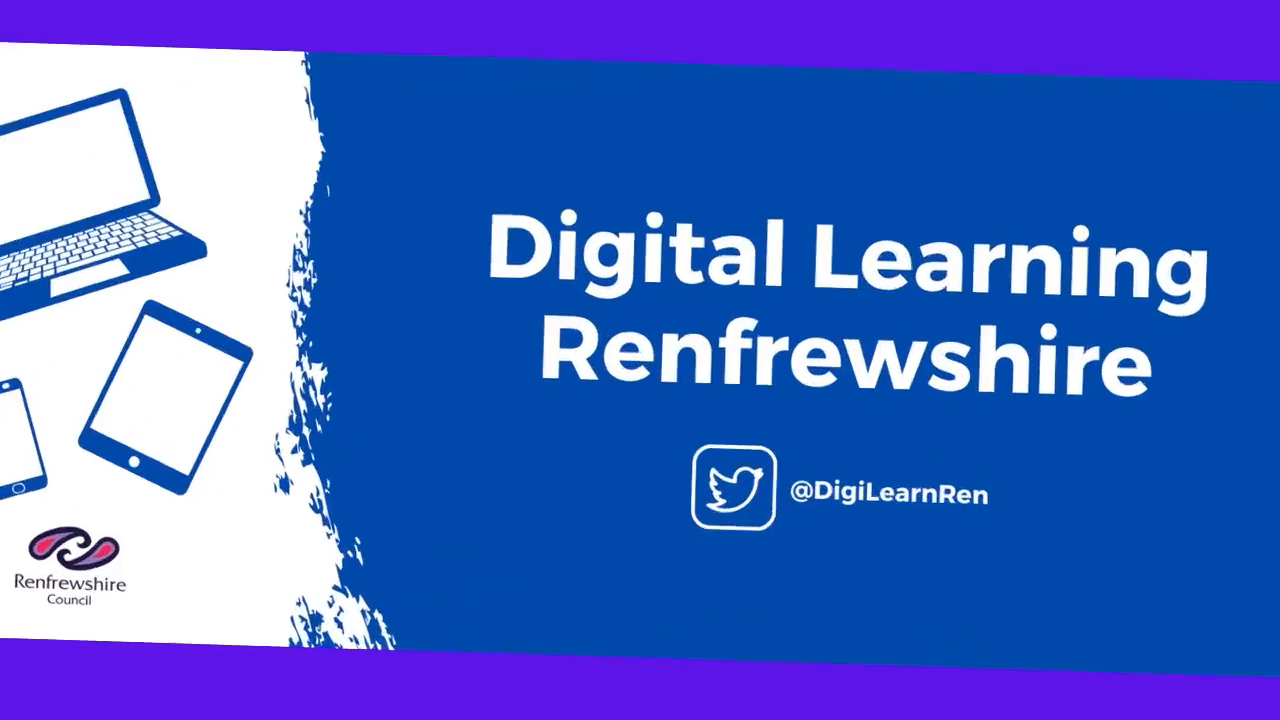